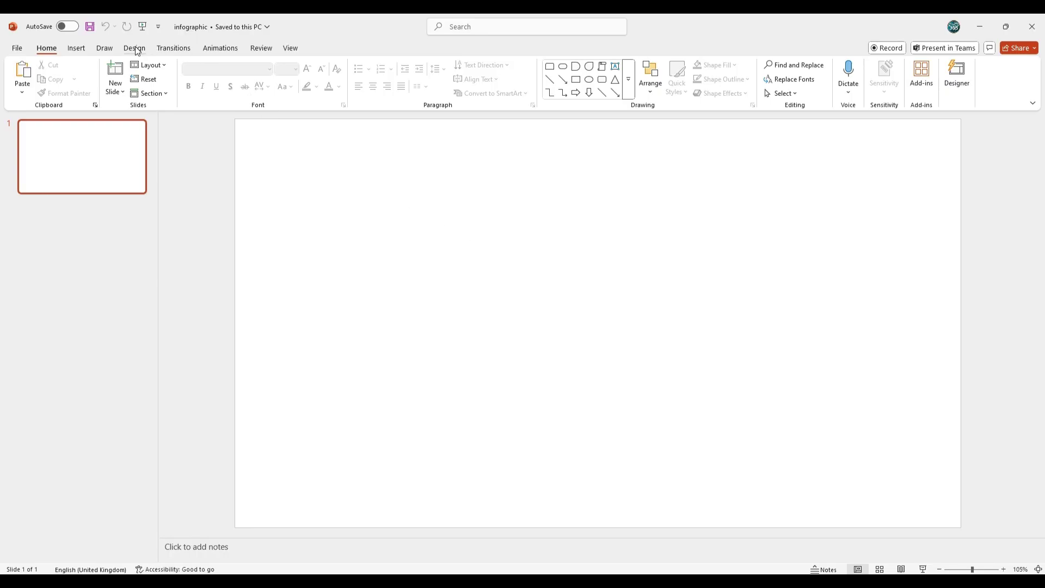
Apply the Facet theme with an orange-red colour variant and Glossy effects
left_click(135, 47)
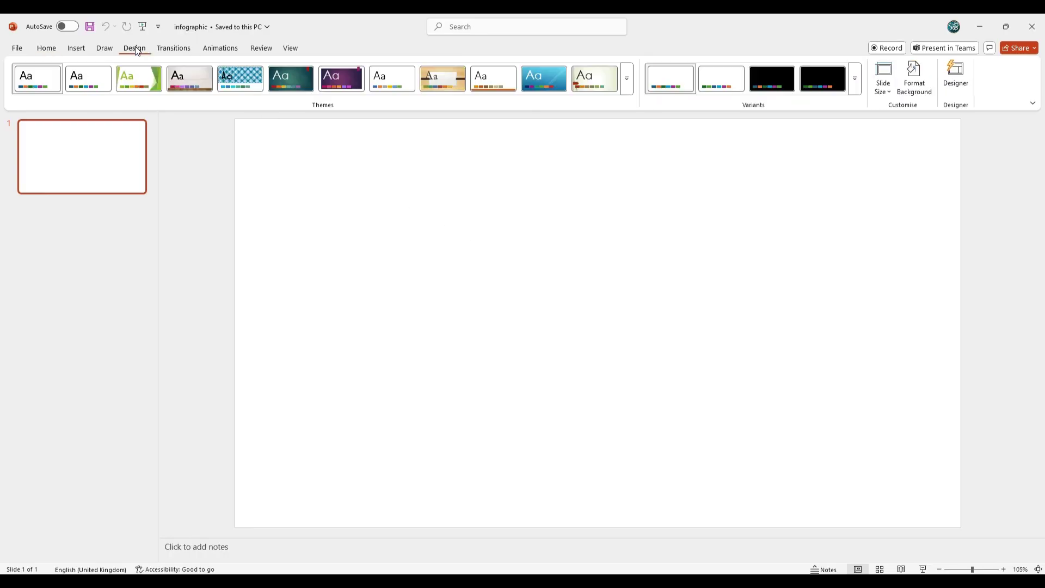
left_click(144, 74)
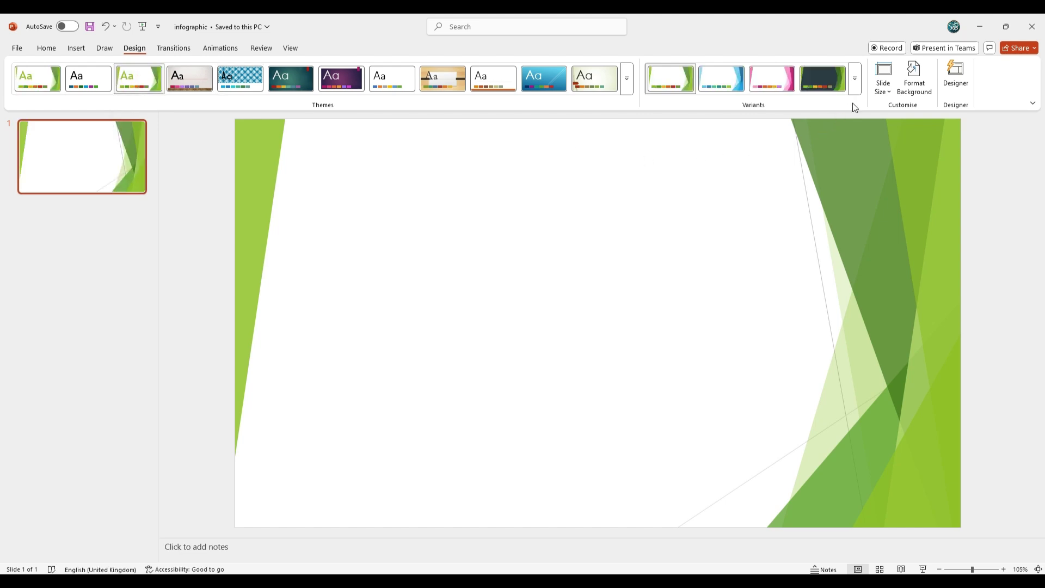
left_click(856, 84)
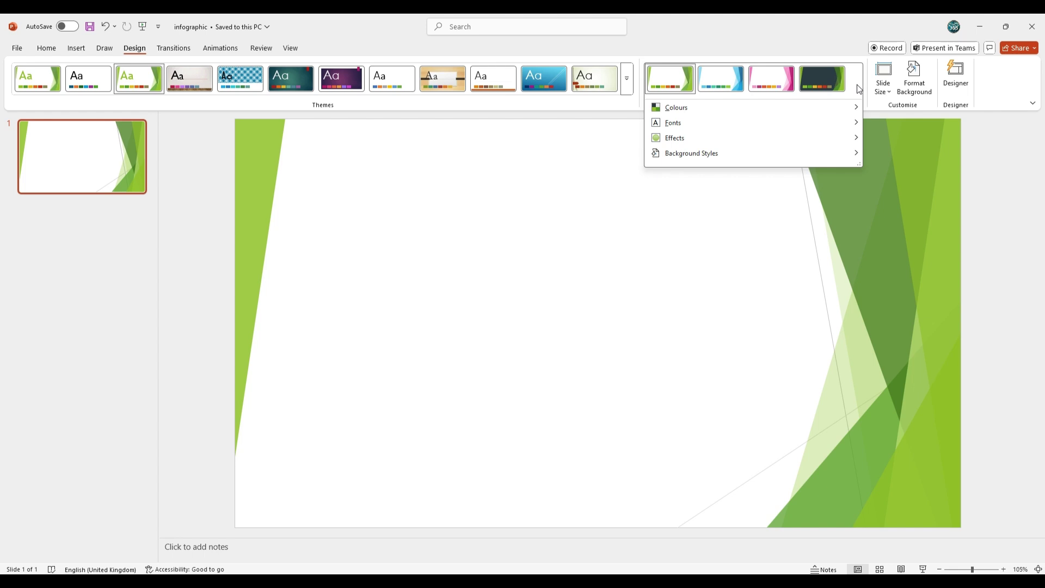
mouse_move(675, 107)
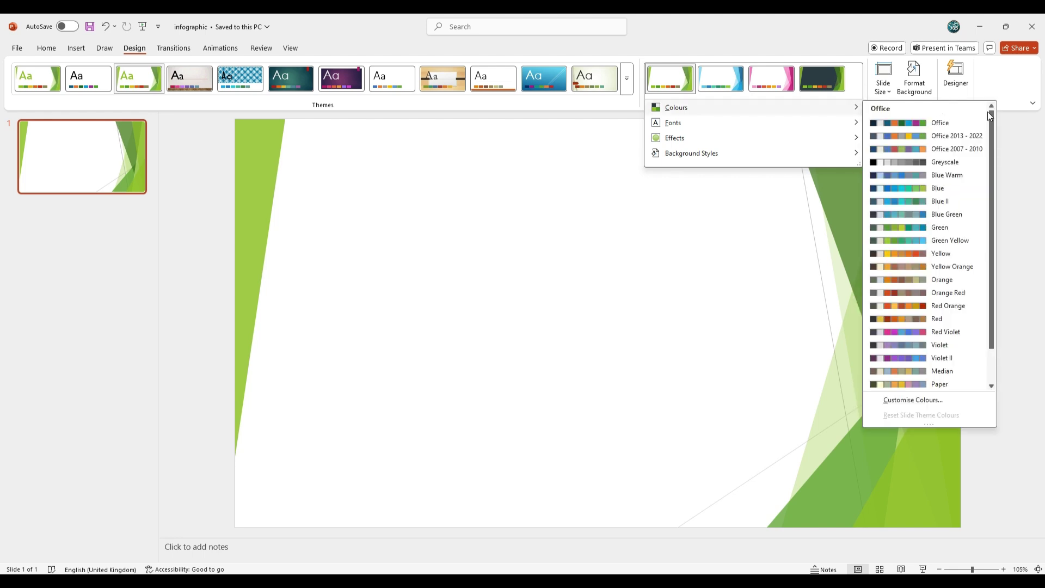
scroll(987, 164, "down", 3)
left_click(912, 382)
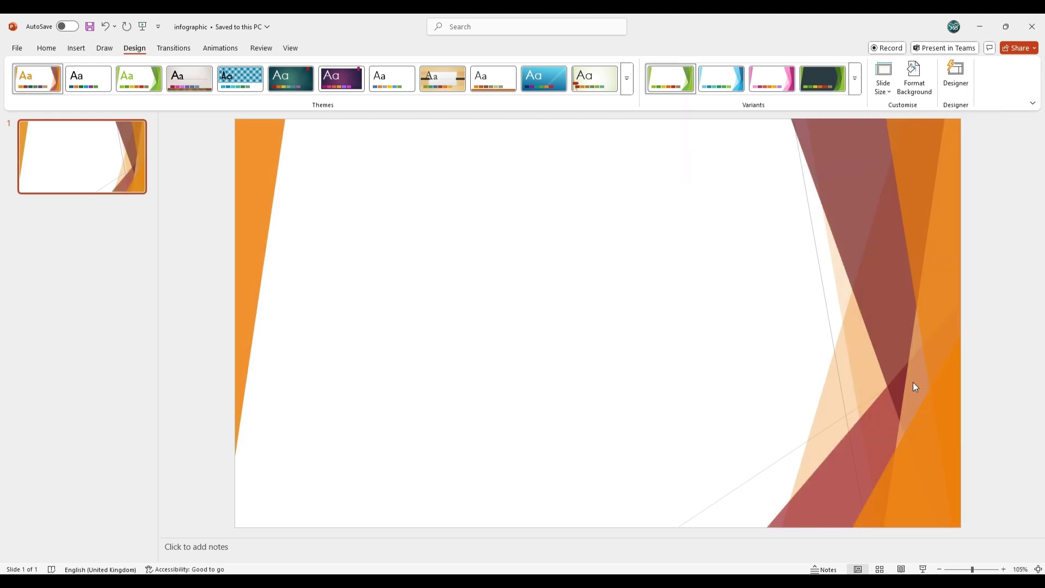
left_click(856, 84)
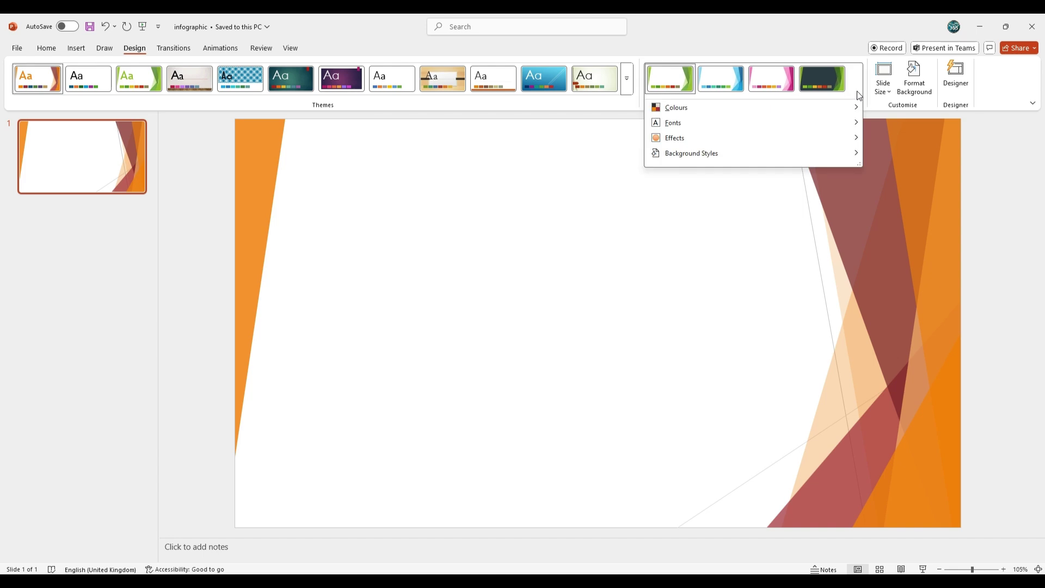
mouse_move(674, 138)
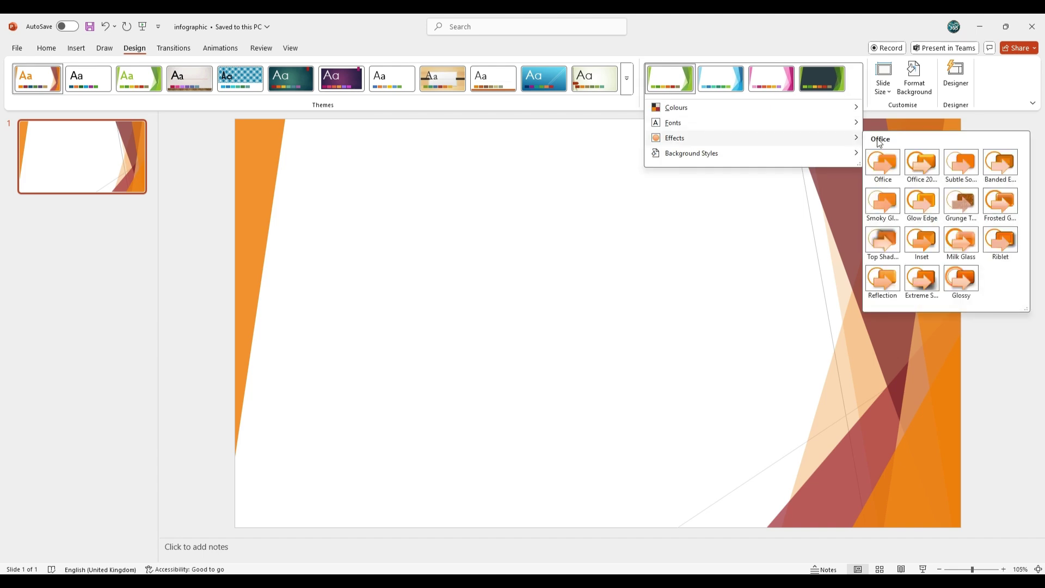
left_click(964, 277)
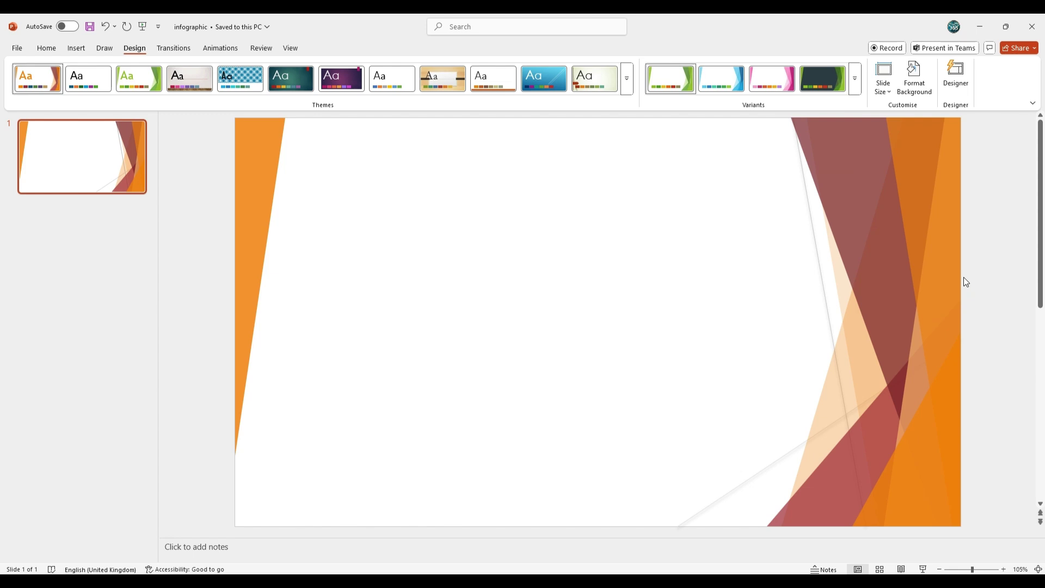
Draw a tall rounded rectangle just left of the slide centre
left_click(76, 47)
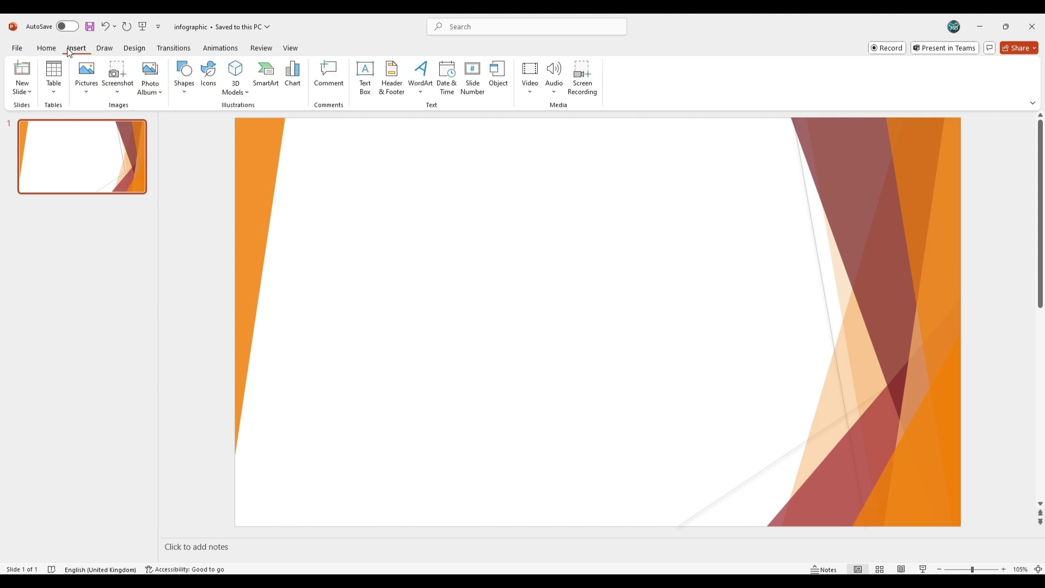
left_click(184, 86)
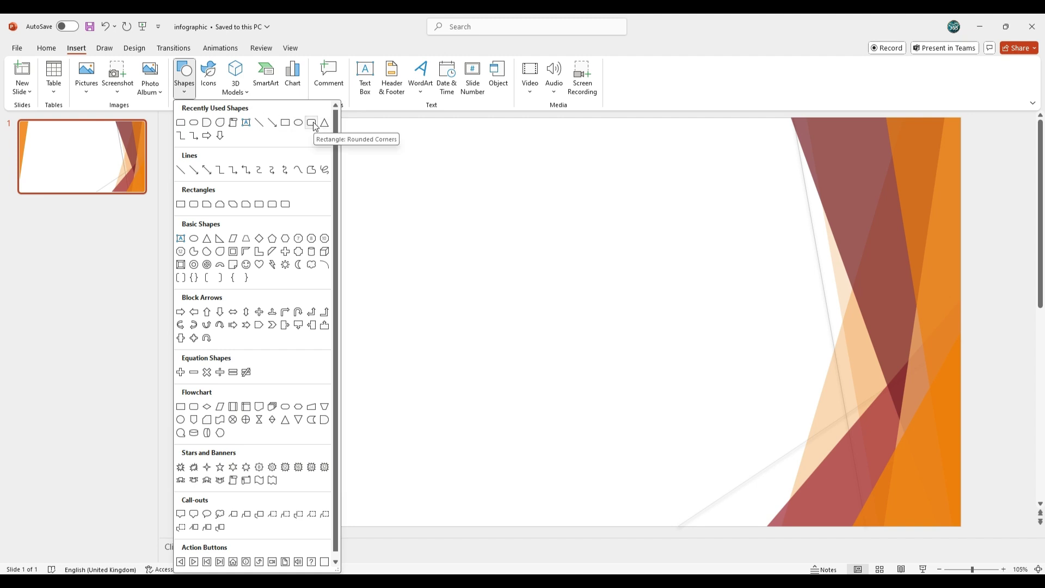
left_click(313, 123)
left_click_drag(382, 195, 414, 322)
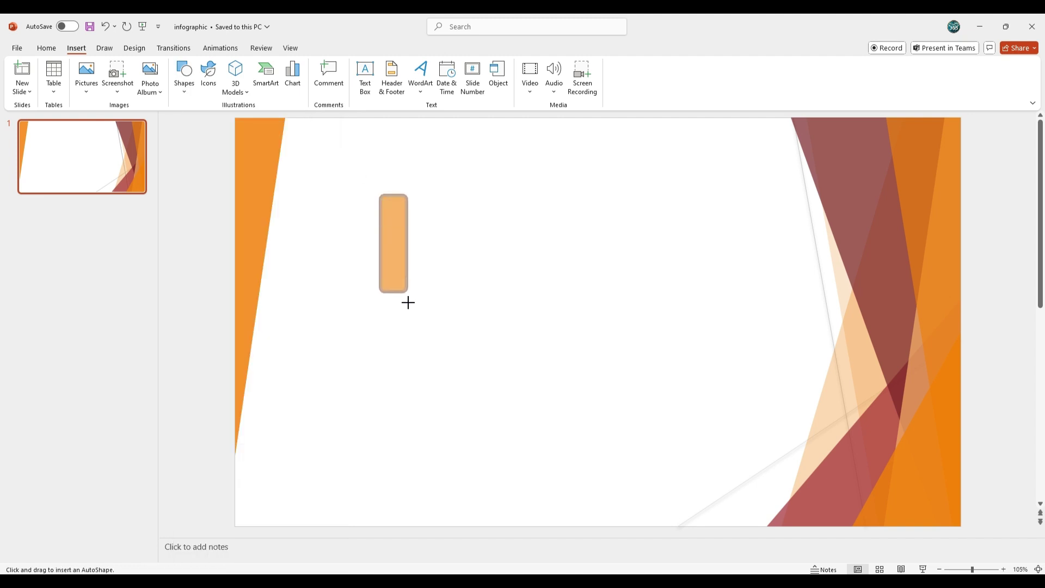
Give the rectangle no fill, a 1 pt outline and fully rounded capsule corners
left_click(455, 66)
left_click(443, 252)
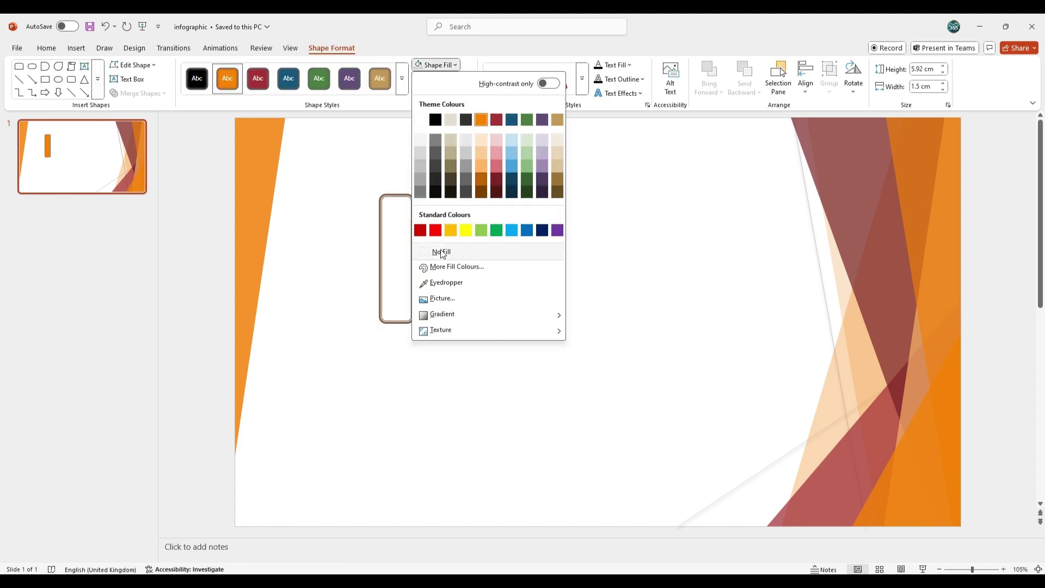
left_click(443, 253)
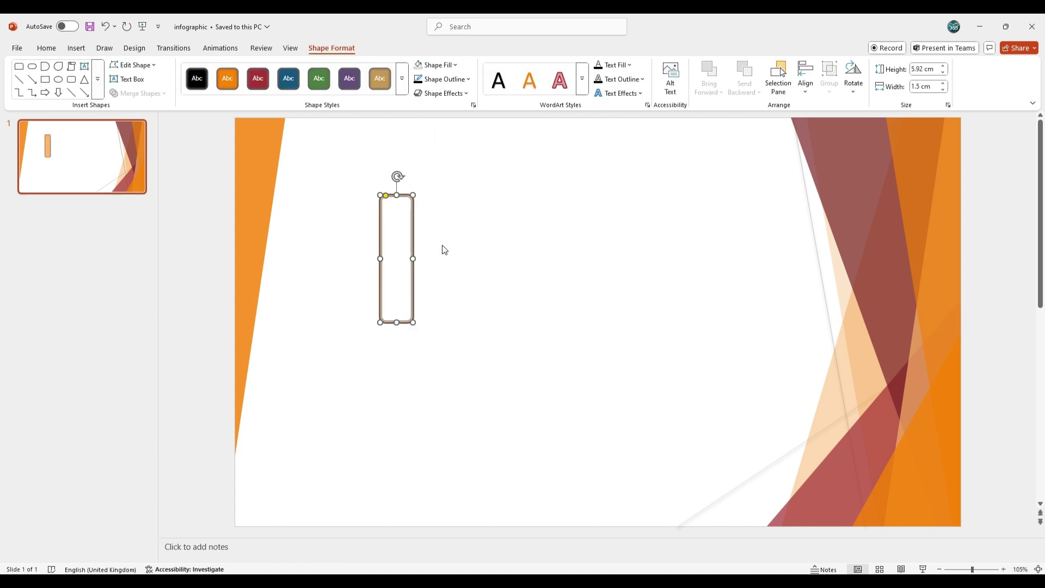
left_click(468, 78)
mouse_move(445, 312)
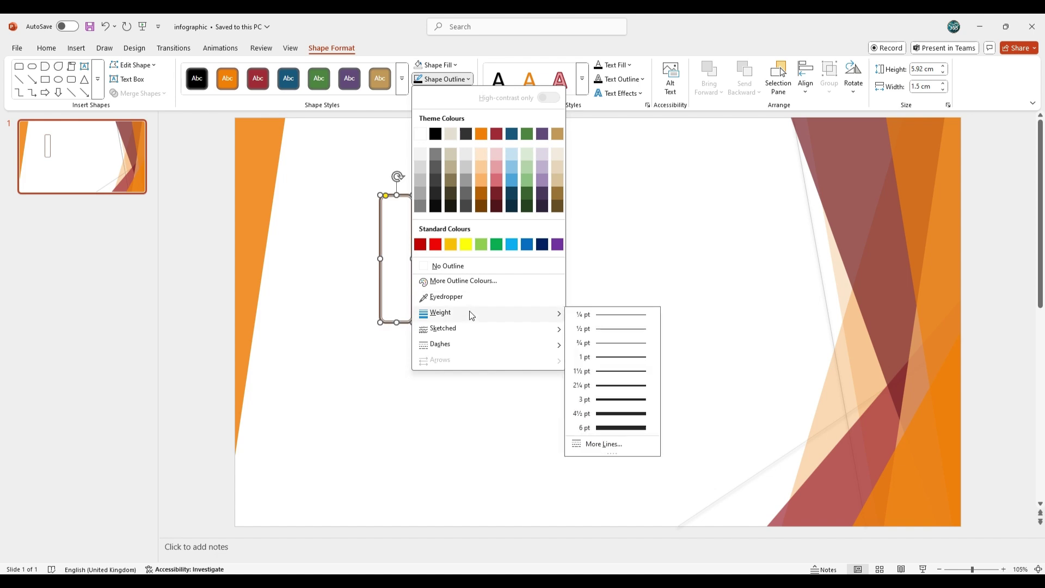
left_click(611, 357)
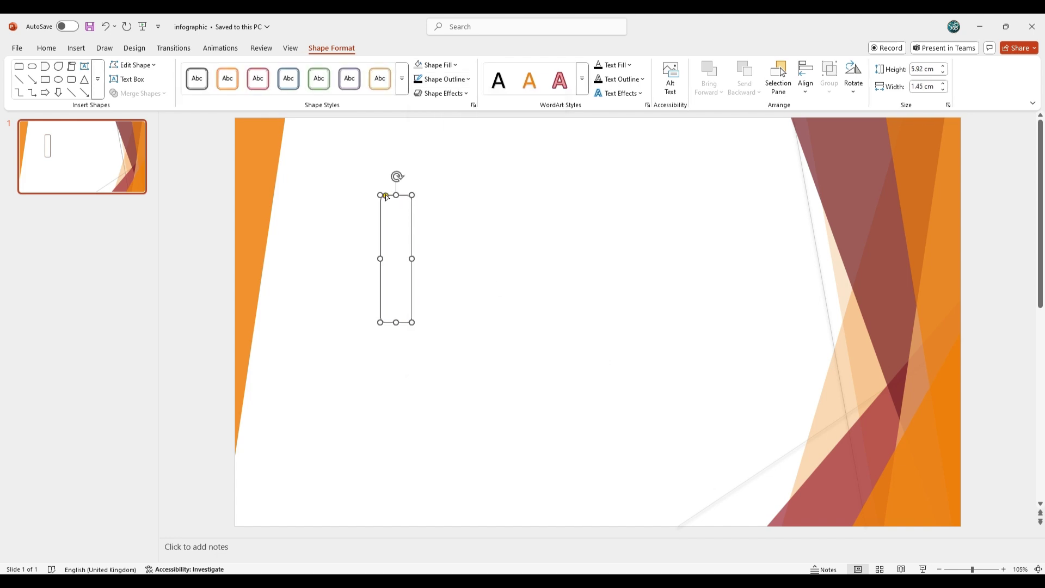
left_click_drag(385, 196, 397, 197)
left_click(406, 261)
left_click(512, 269)
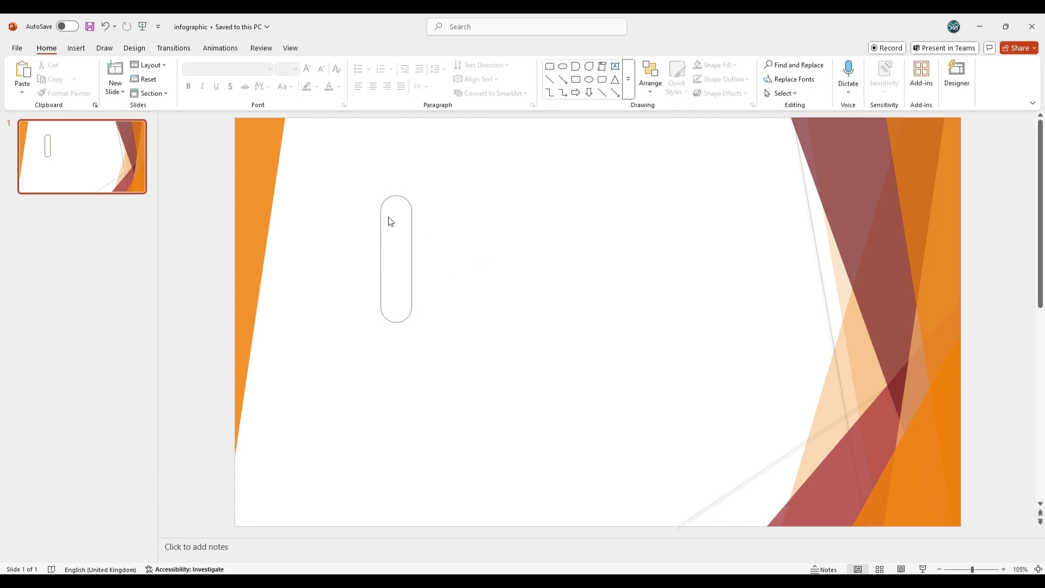
Draw a small teardrop below-left of the capsule, styled like the capsule
left_click(75, 48)
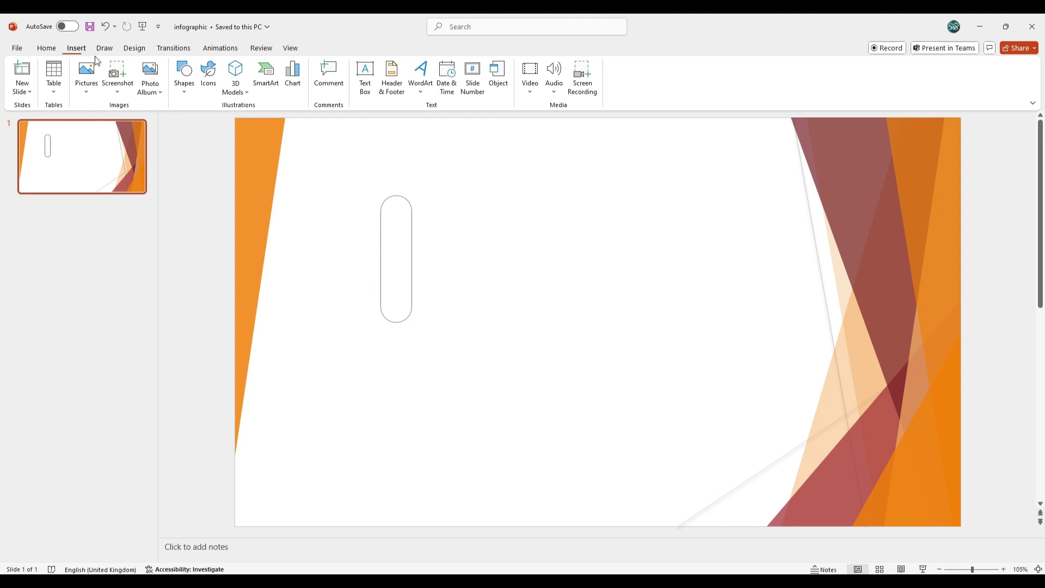
left_click(183, 92)
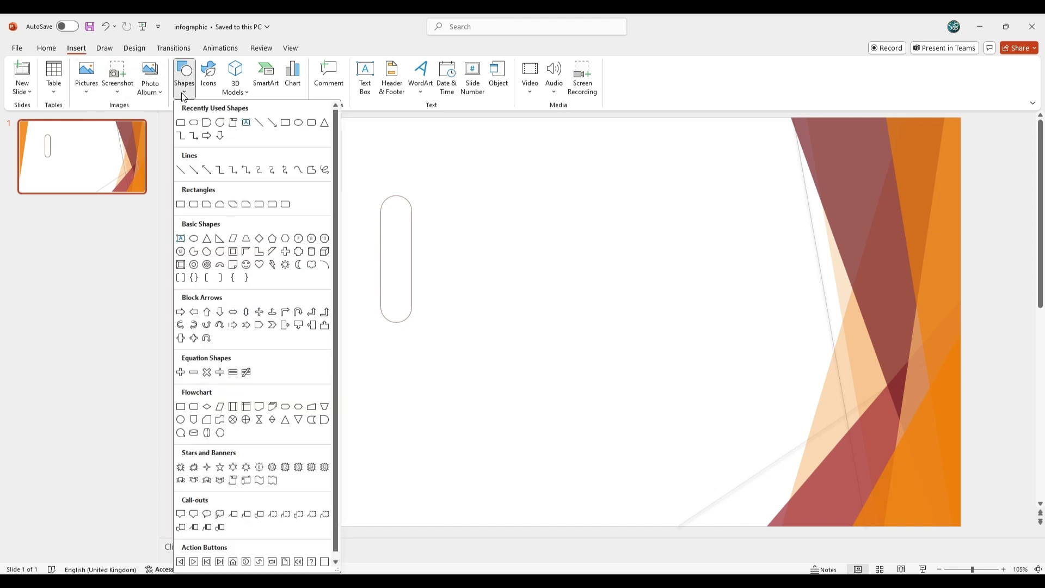
left_click(219, 124)
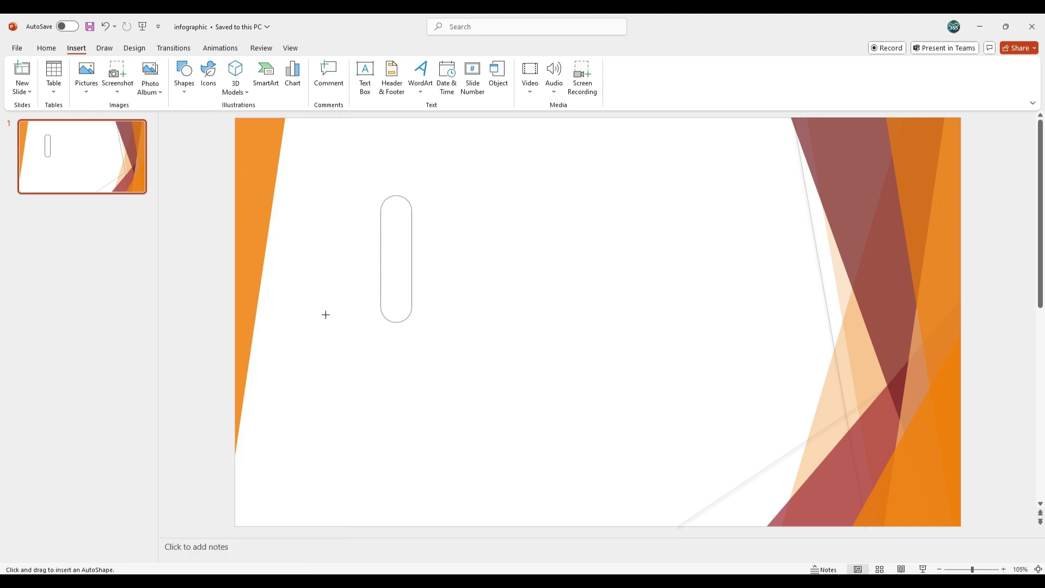
left_click_drag(326, 314, 360, 353)
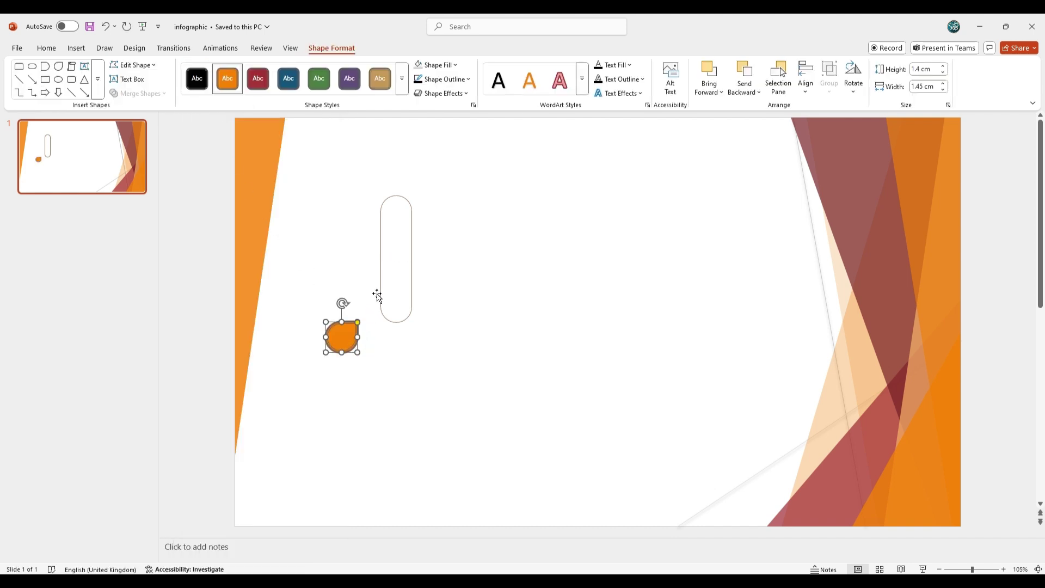
left_click(382, 274)
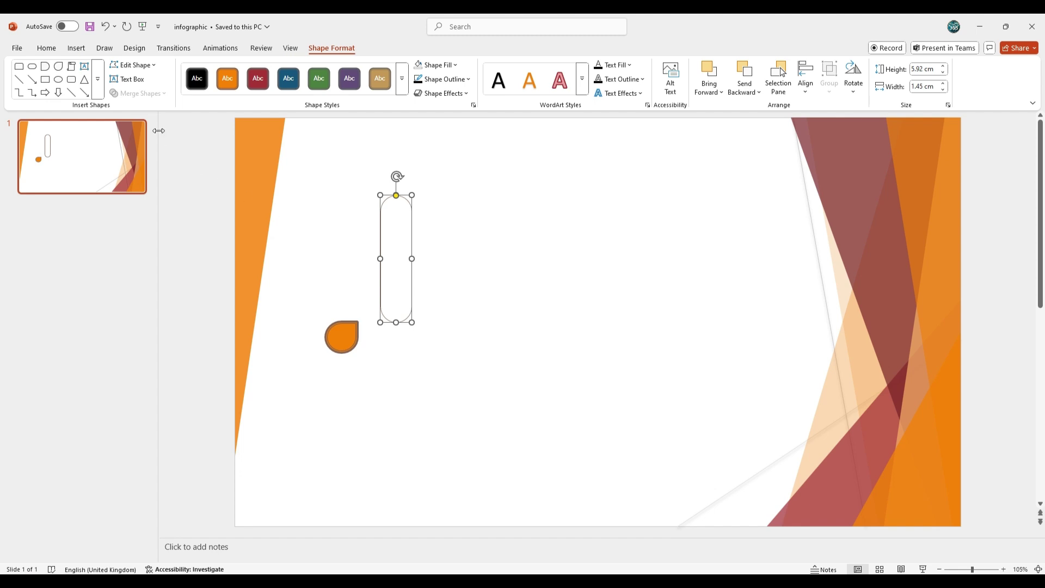
left_click(47, 48)
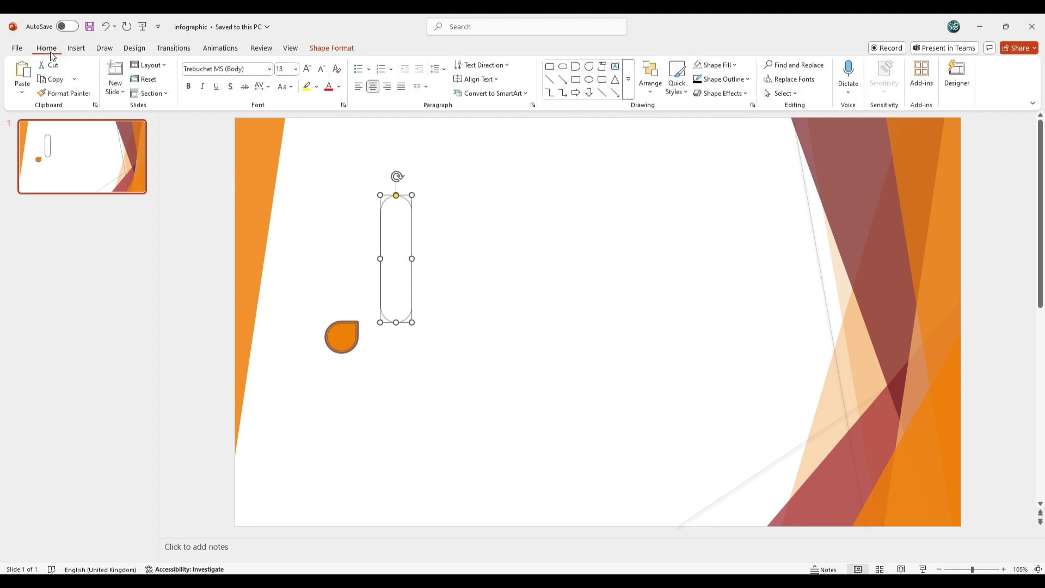
left_click(60, 93)
left_click(335, 331)
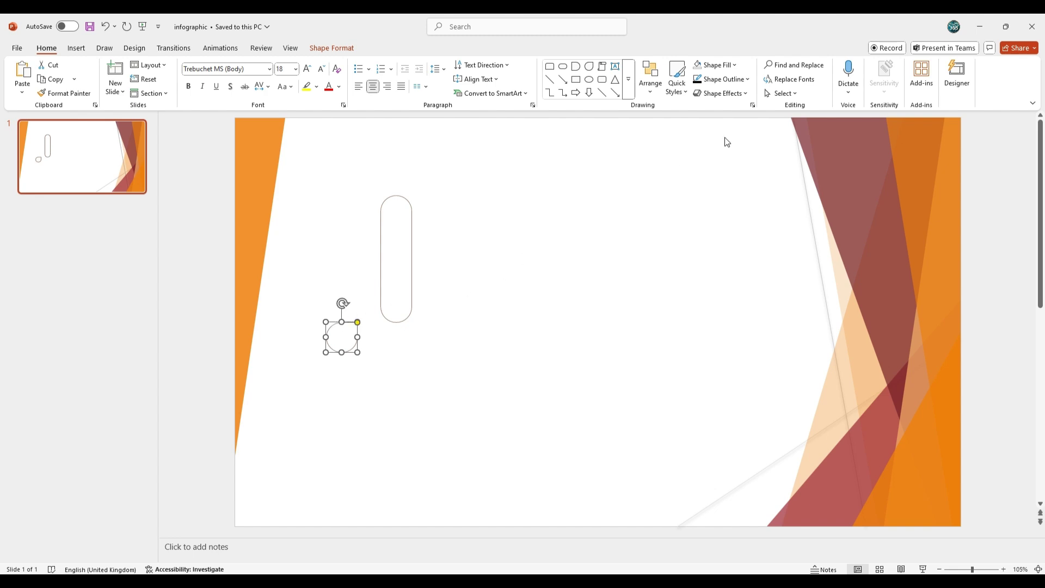
Rotate the teardrop 90° left and set its height to 1.45 cm
left_click(331, 47)
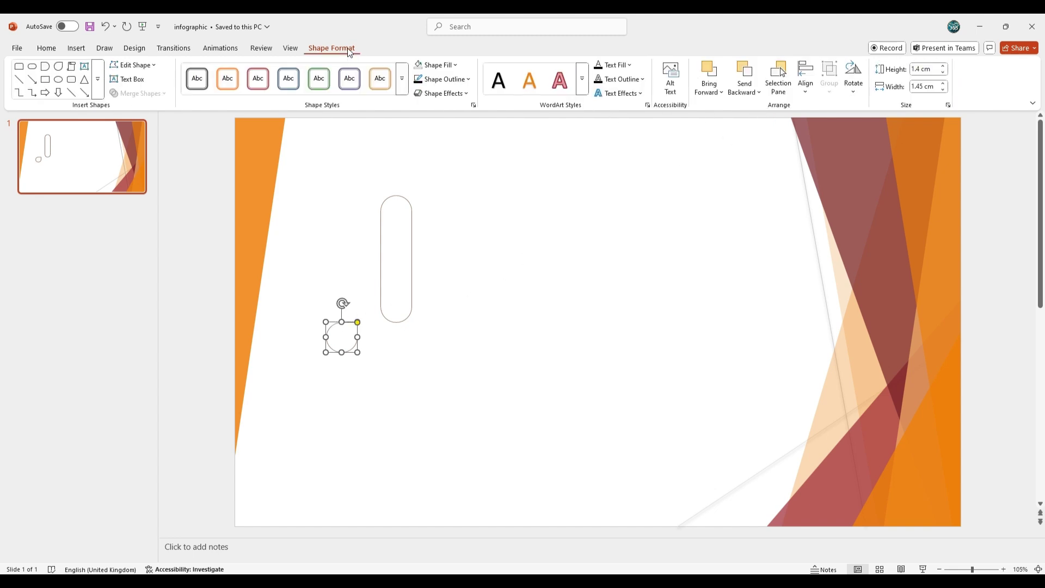
left_click(854, 90)
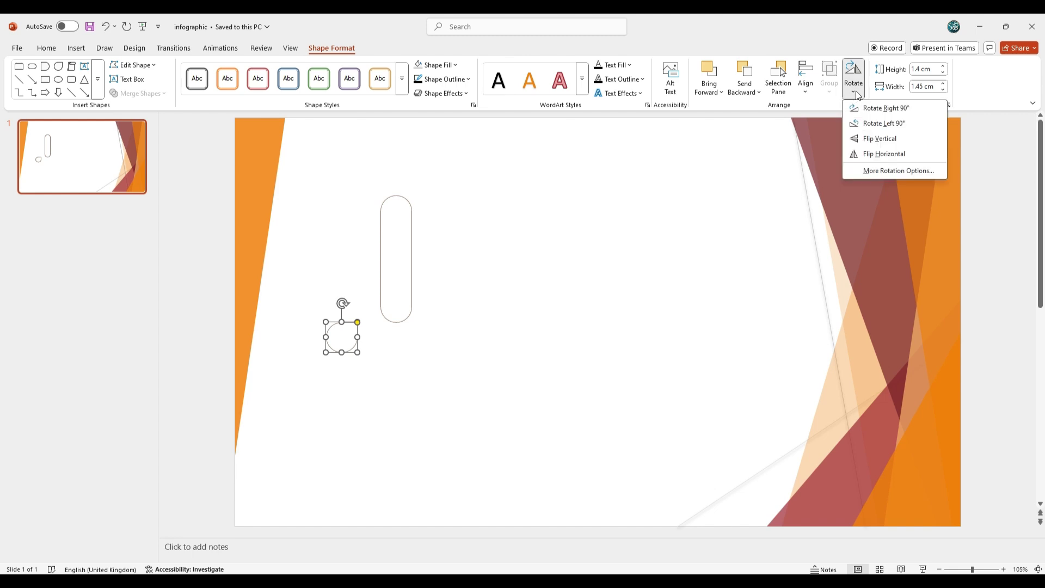
left_click(853, 124)
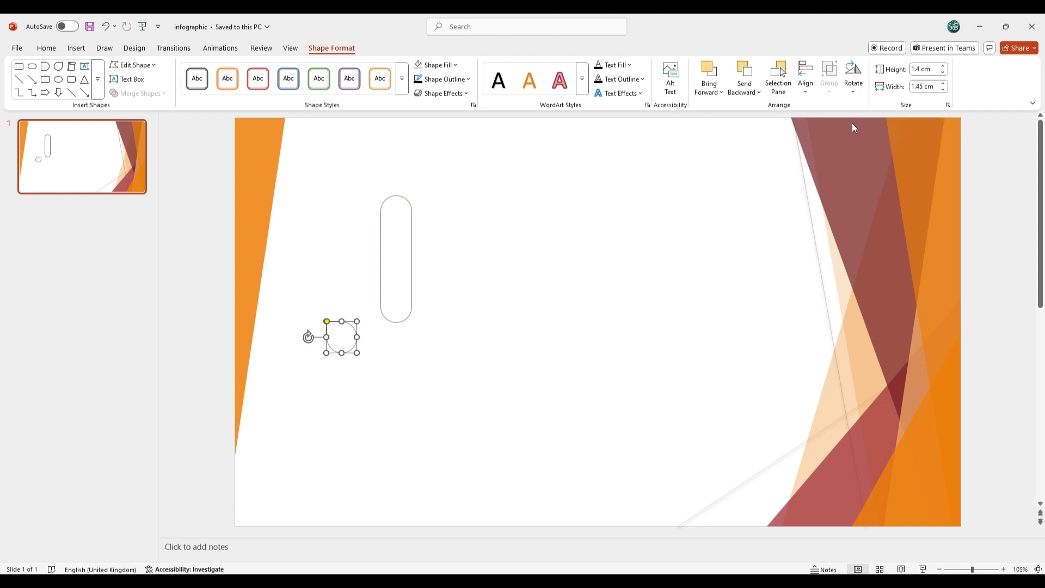
left_click(922, 70)
type("1.4")
type("5")
key("Return")
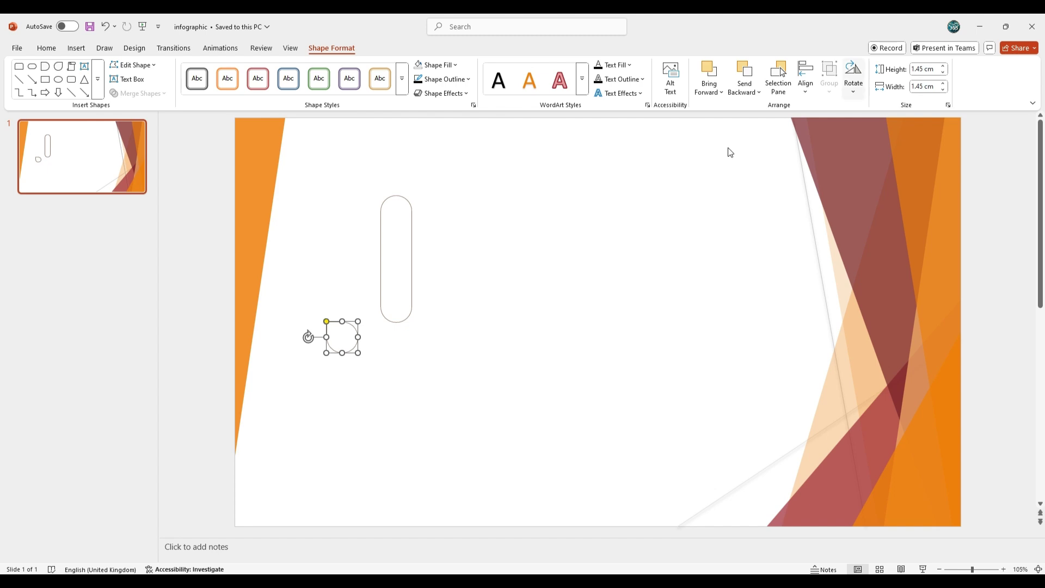
Move the teardrop to the bottom end of the capsule
left_click_drag(350, 326, 402, 293)
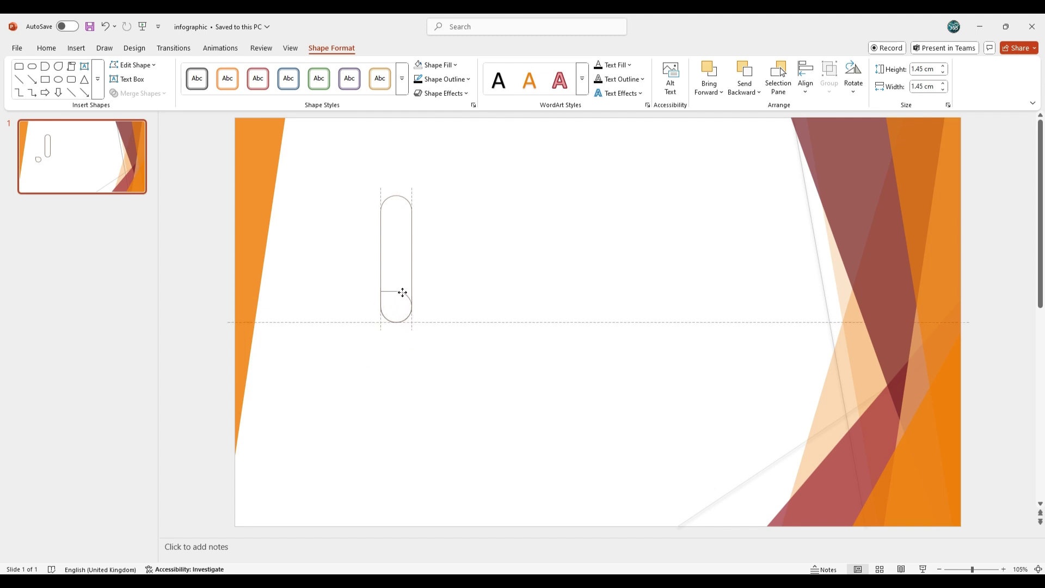
left_click_drag(402, 292, 401, 293)
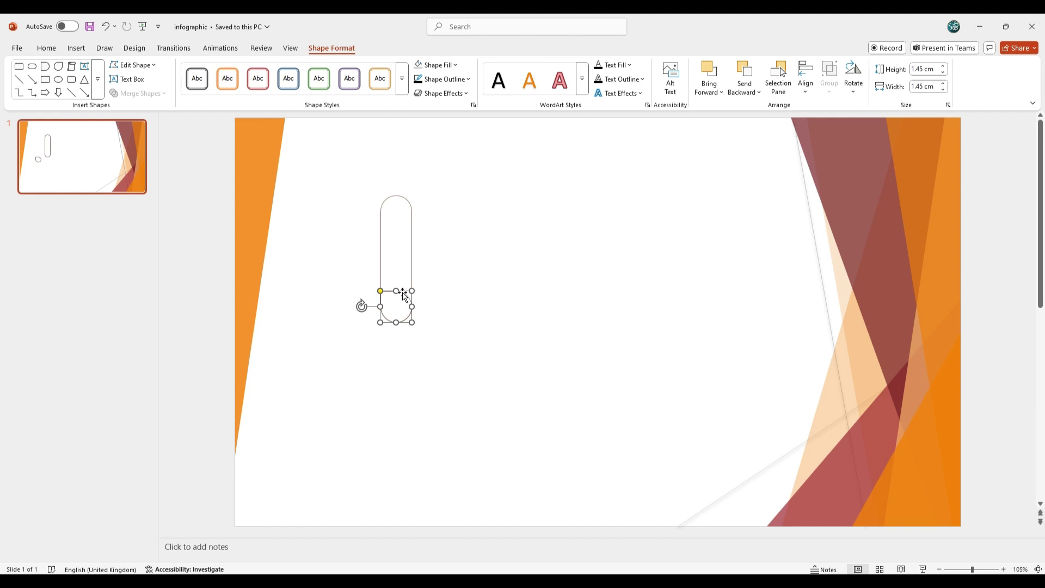
left_click(500, 296)
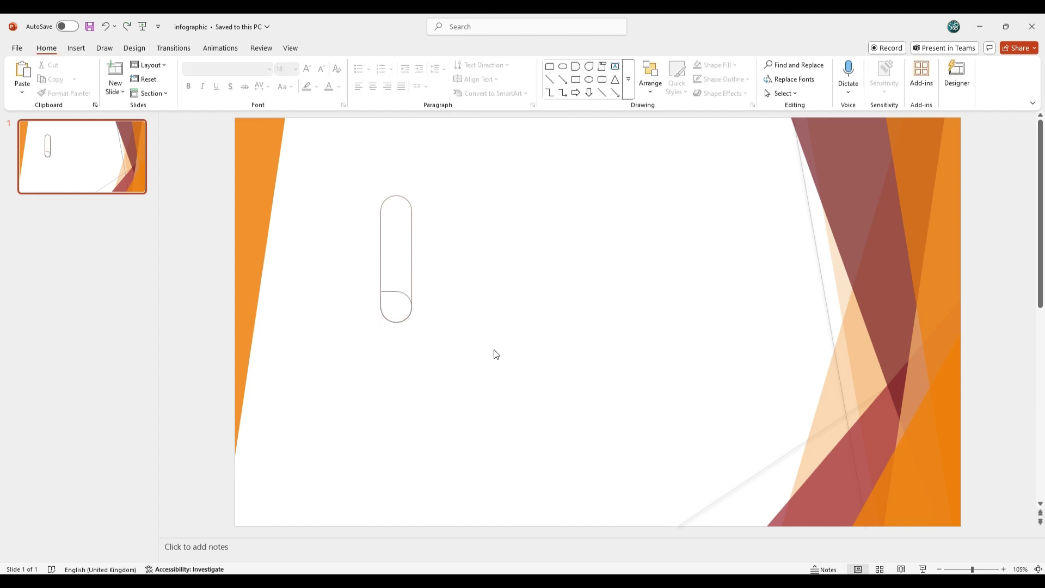
Select both shapes and Union them into one shape
key("ctrl+a")
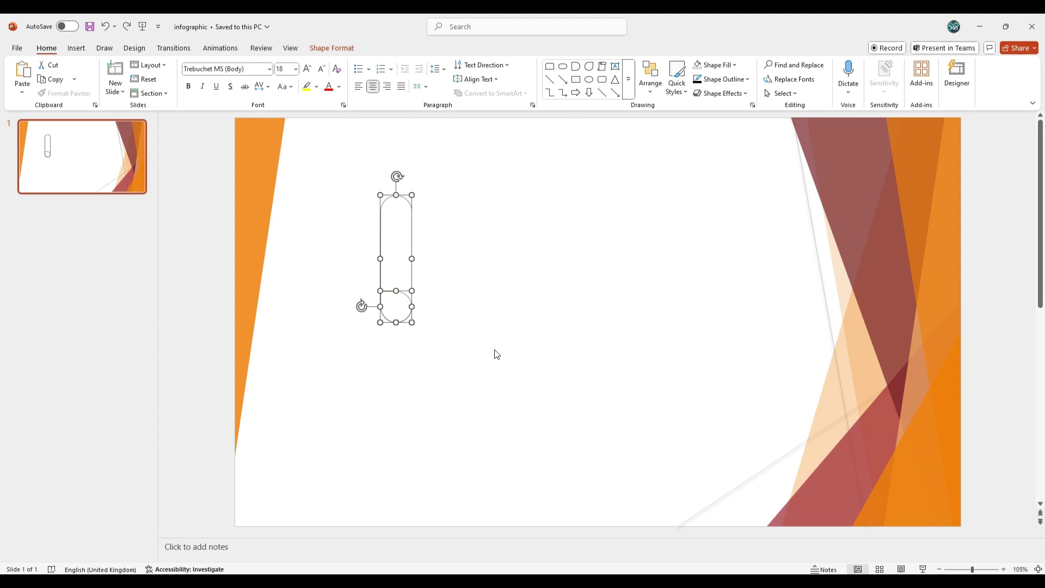
left_click(330, 47)
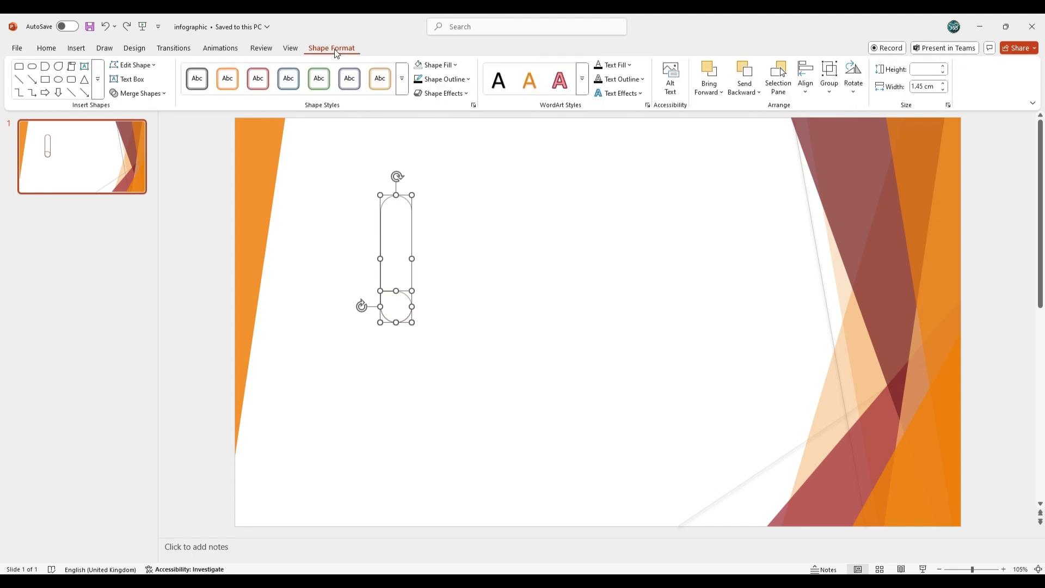
left_click(163, 94)
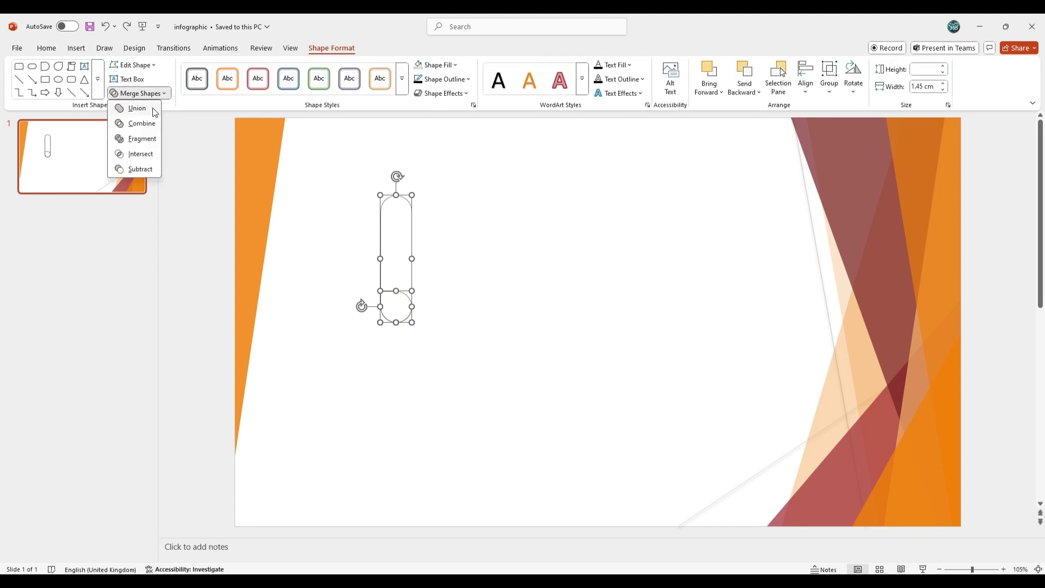
left_click(137, 108)
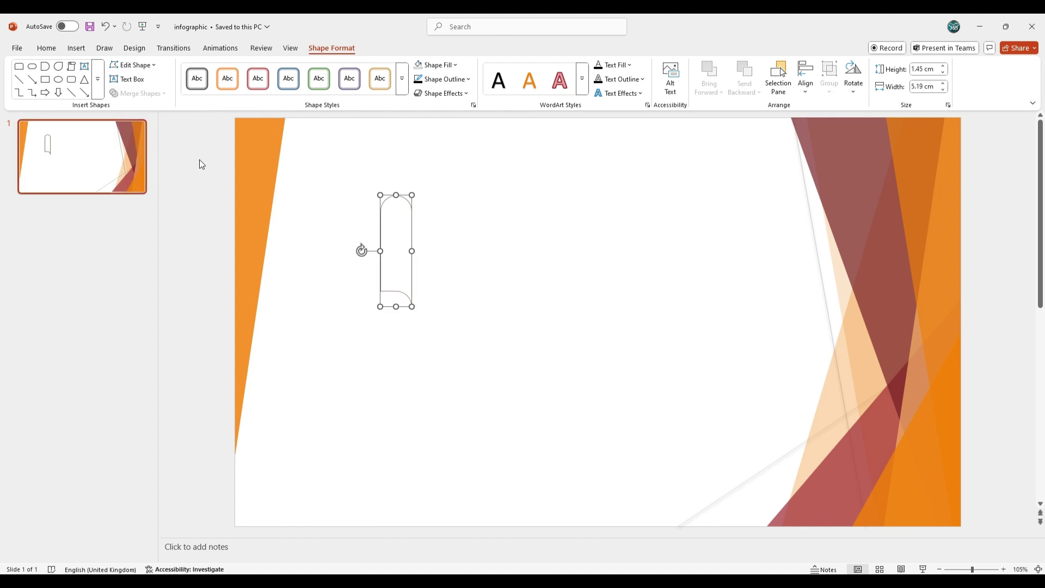
Move the merged shape right and draw a 10 cm by 1.45 cm rectangle
left_click_drag(381, 193, 692, 230)
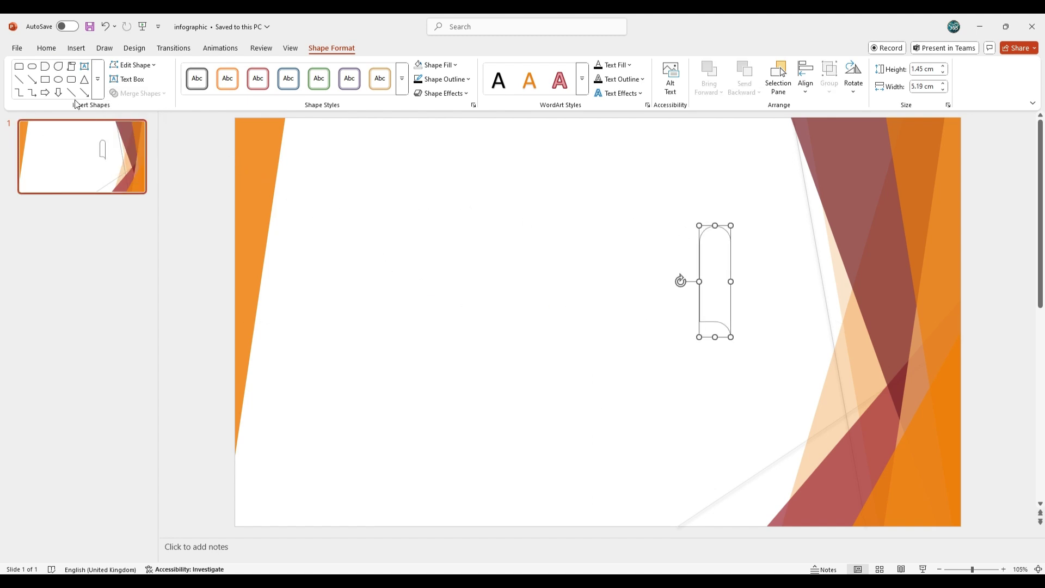
left_click(46, 80)
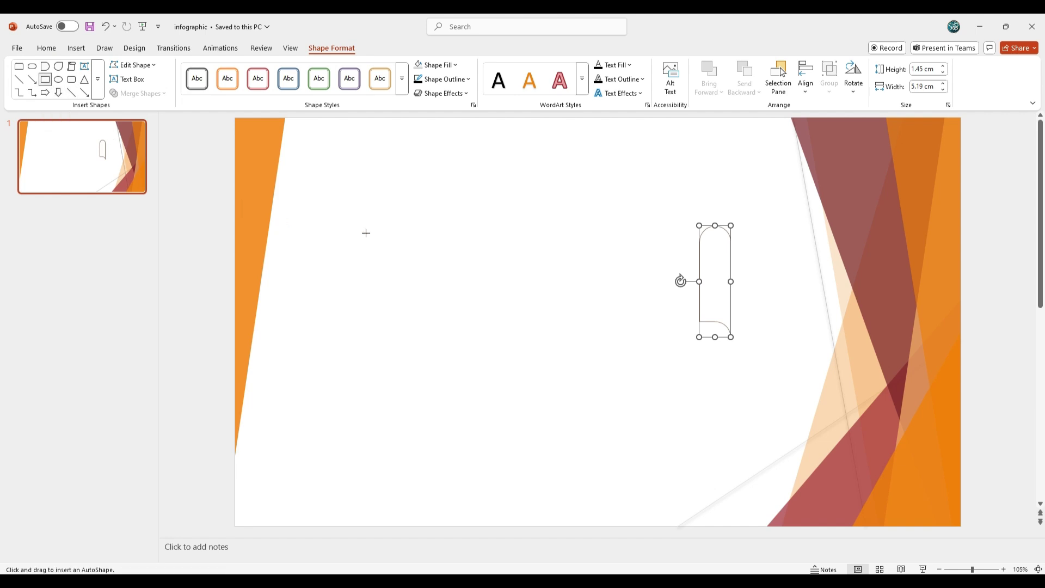
left_click_drag(366, 234, 586, 278)
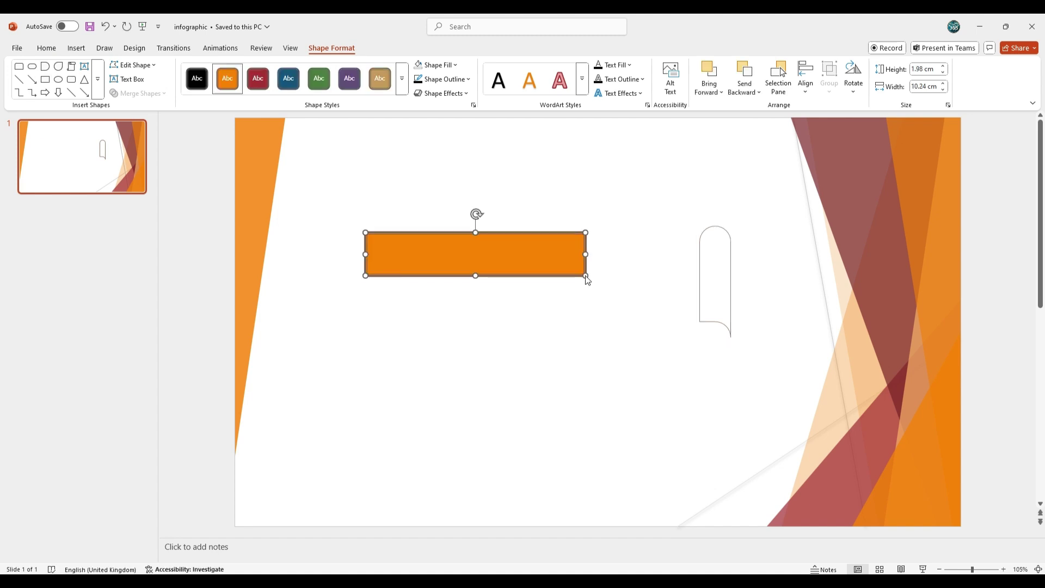
left_click(935, 88)
type("10")
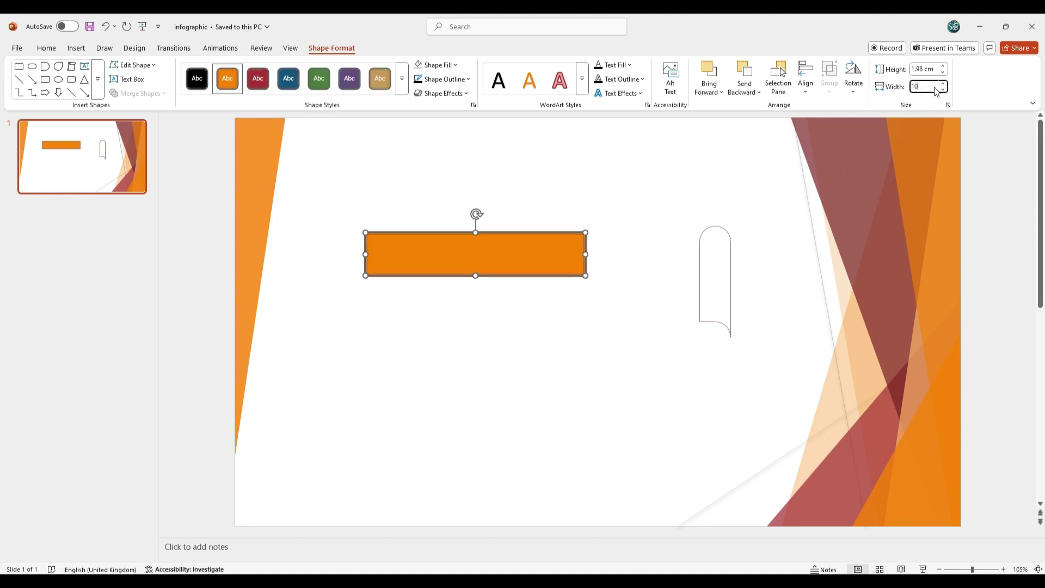
left_click(922, 69)
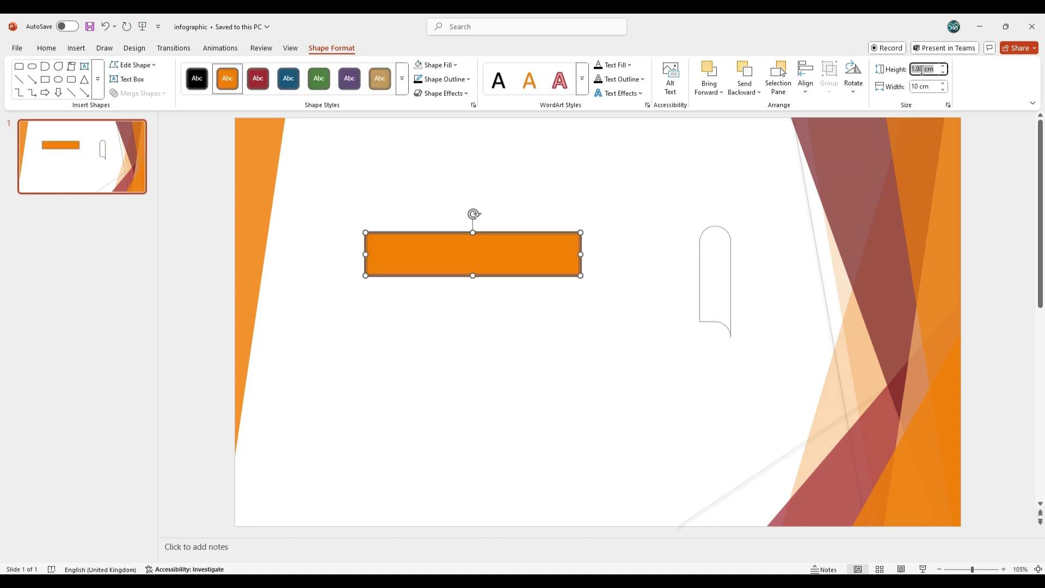
type("1.45")
key("Return")
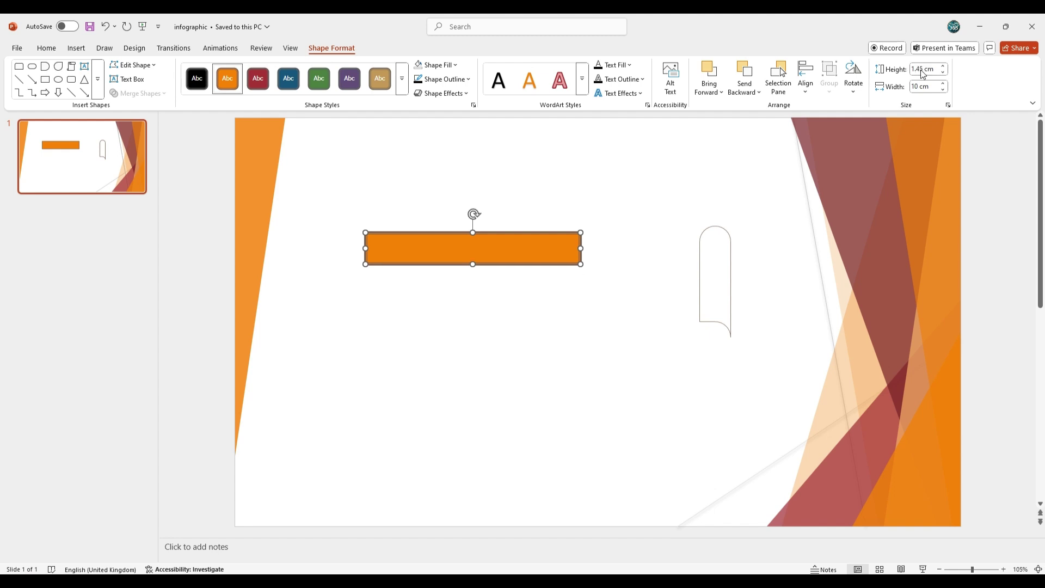
Copy the curled shape's no-fill thin outline onto the rectangle
left_click(728, 238)
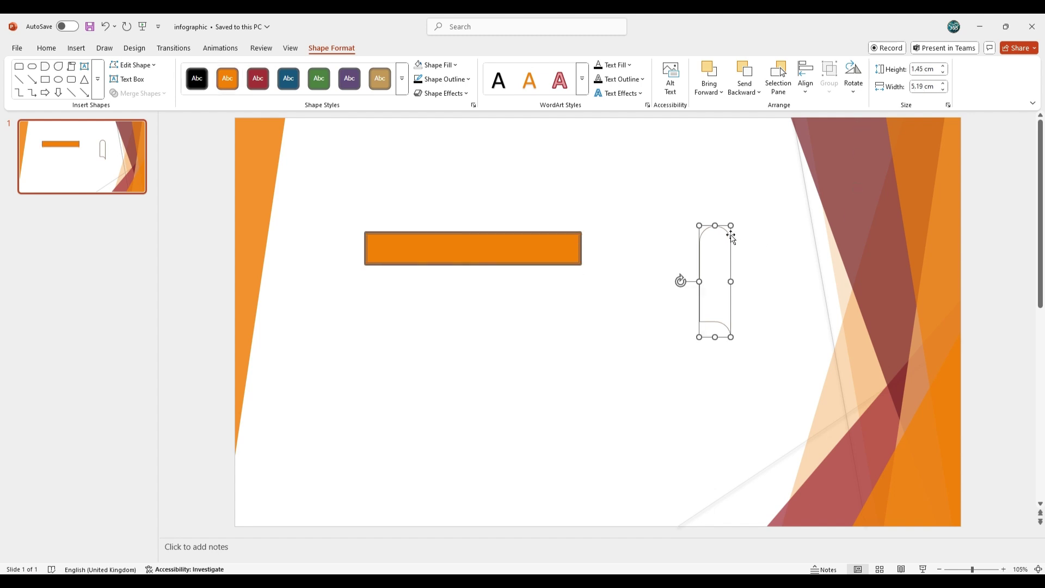
left_click(46, 47)
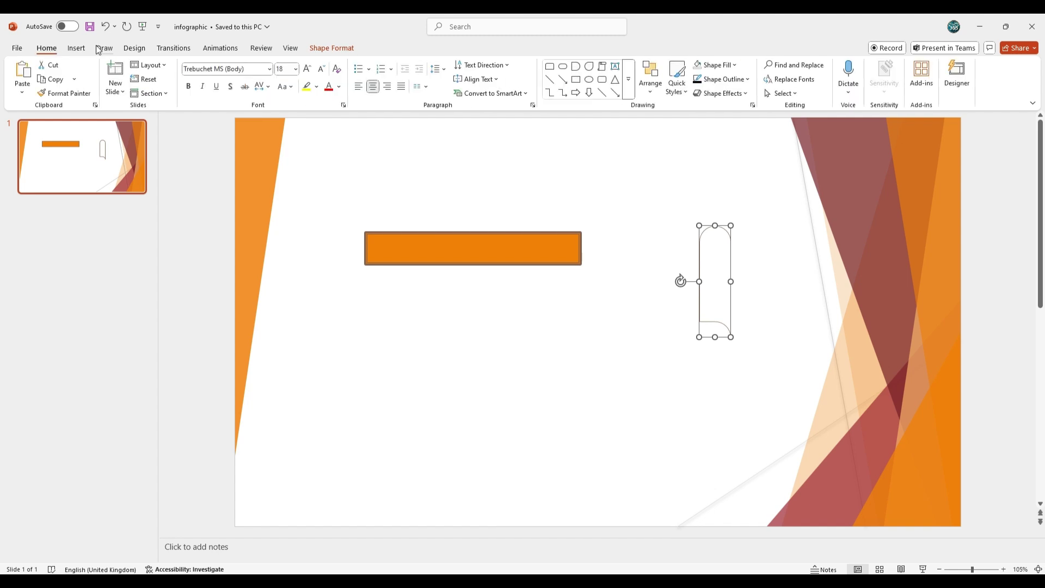
left_click(68, 93)
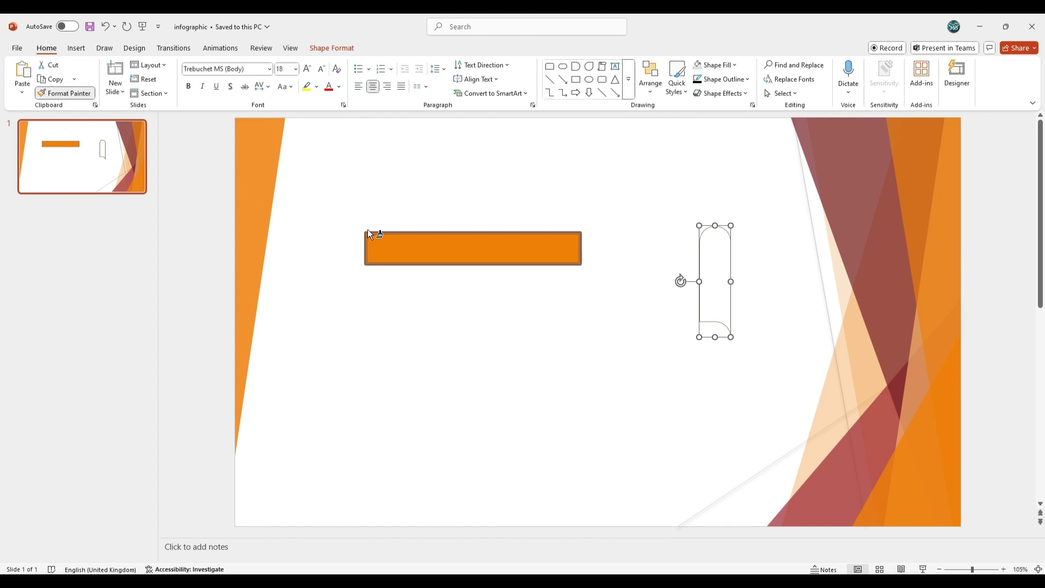
left_click(389, 243)
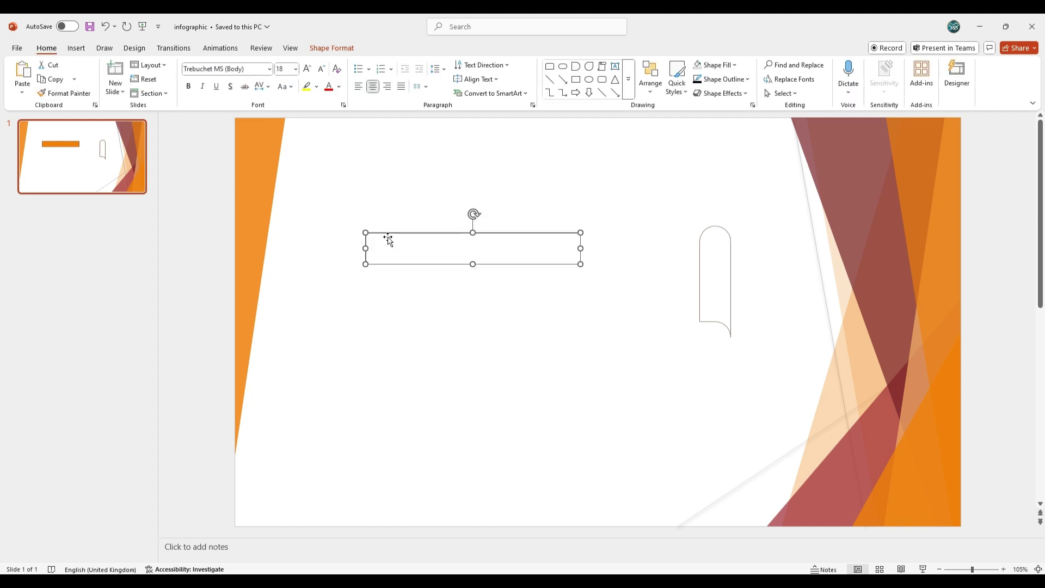
left_click(492, 329)
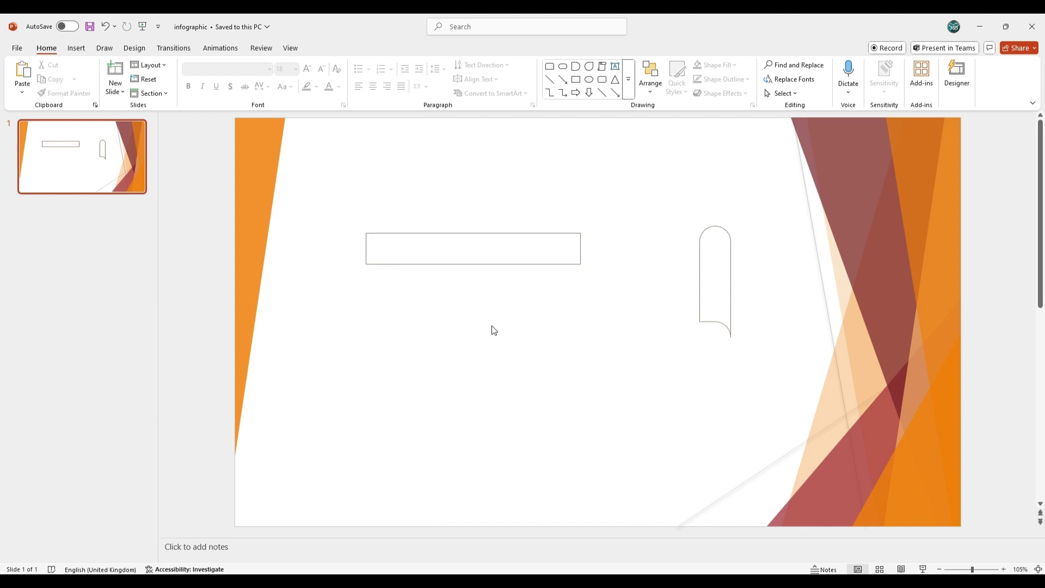
Narrow the curled shape to 1.3 cm and fit it to the rectangle's right end
left_click(703, 255)
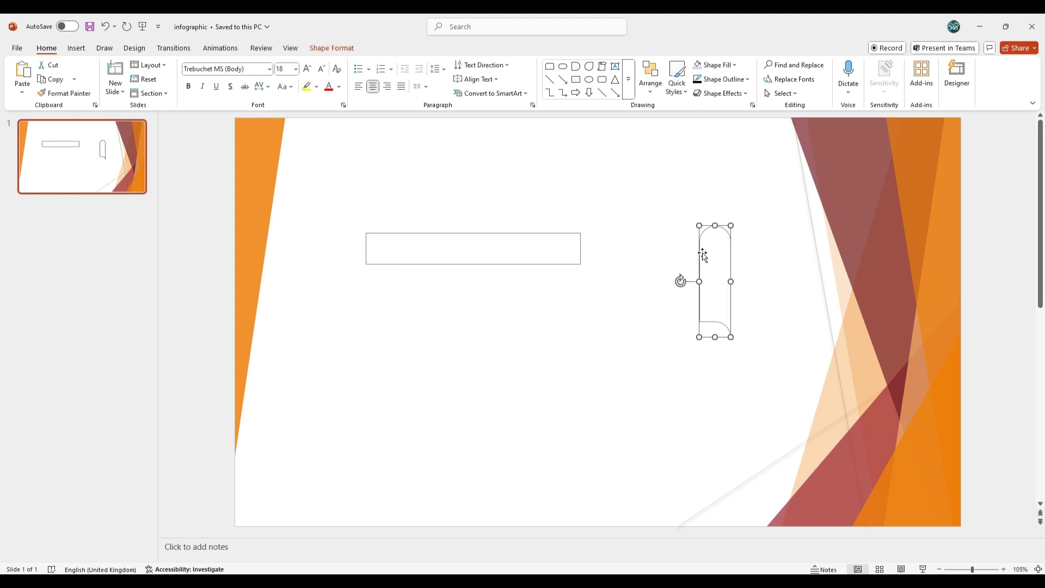
left_click(331, 47)
left_click(942, 72)
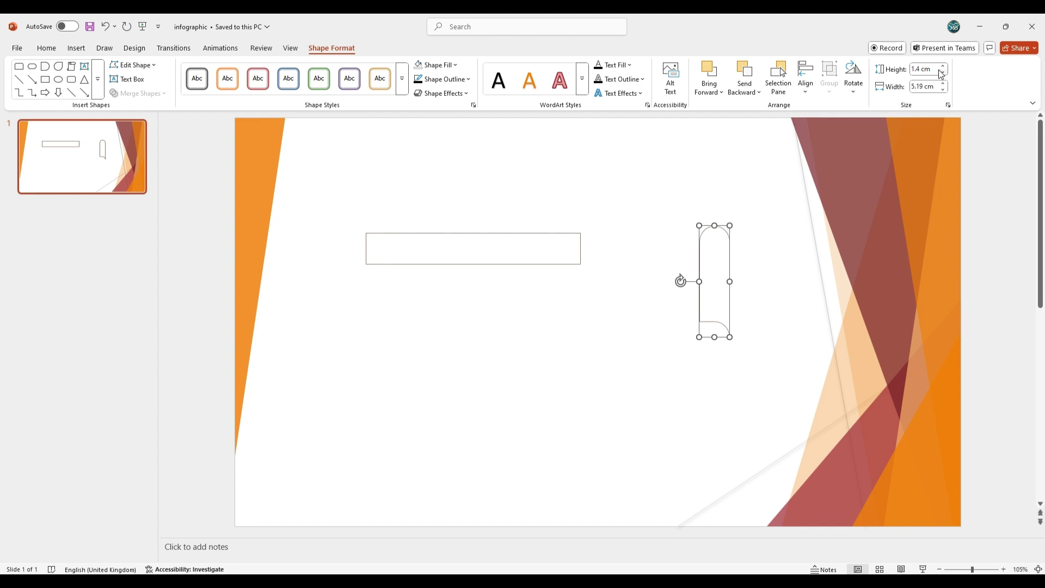
left_click(942, 74)
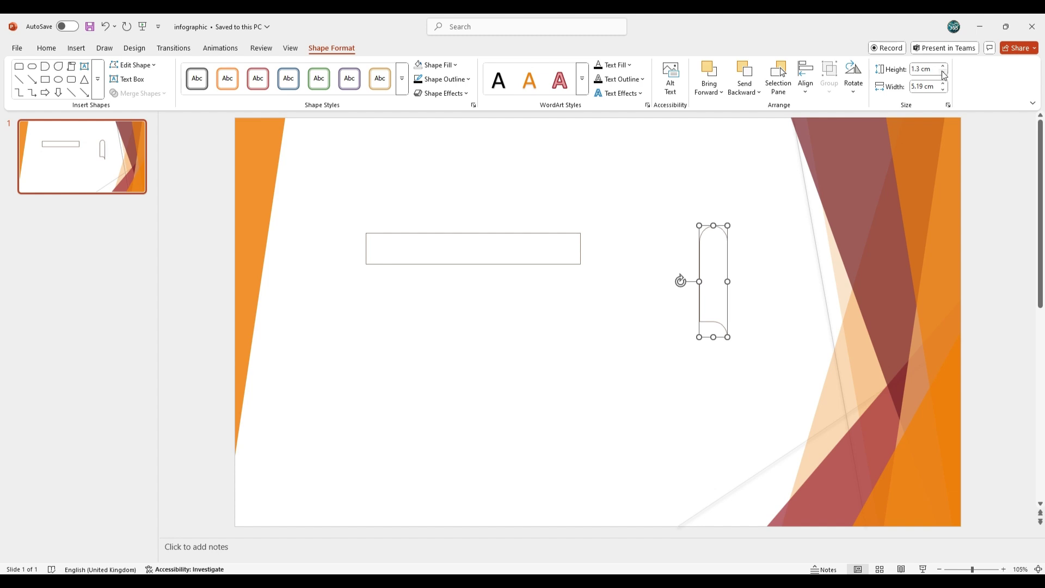
left_click_drag(724, 228, 585, 235)
key("Escape")
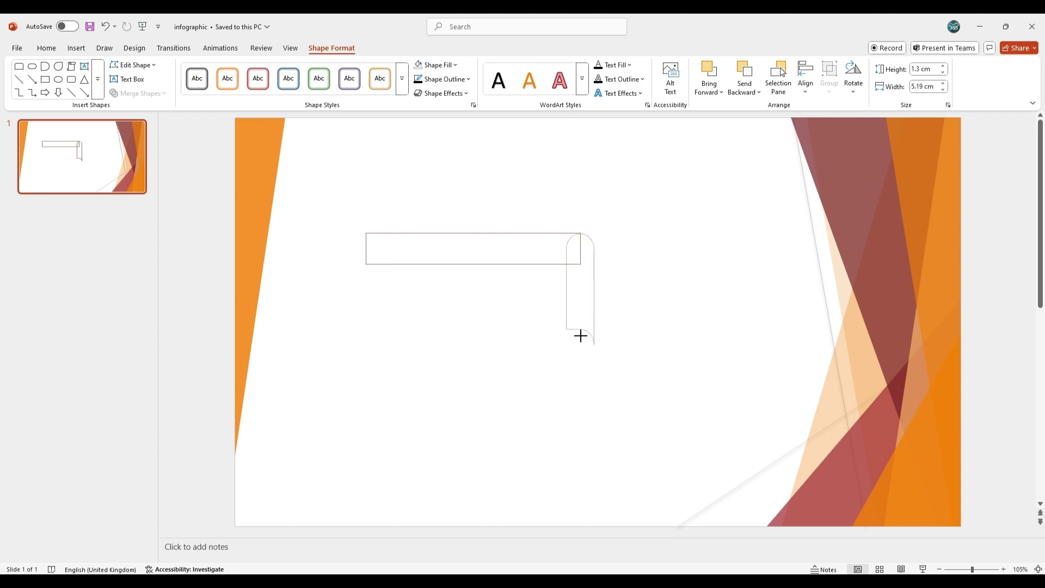
left_click_drag(579, 335, 579, 266)
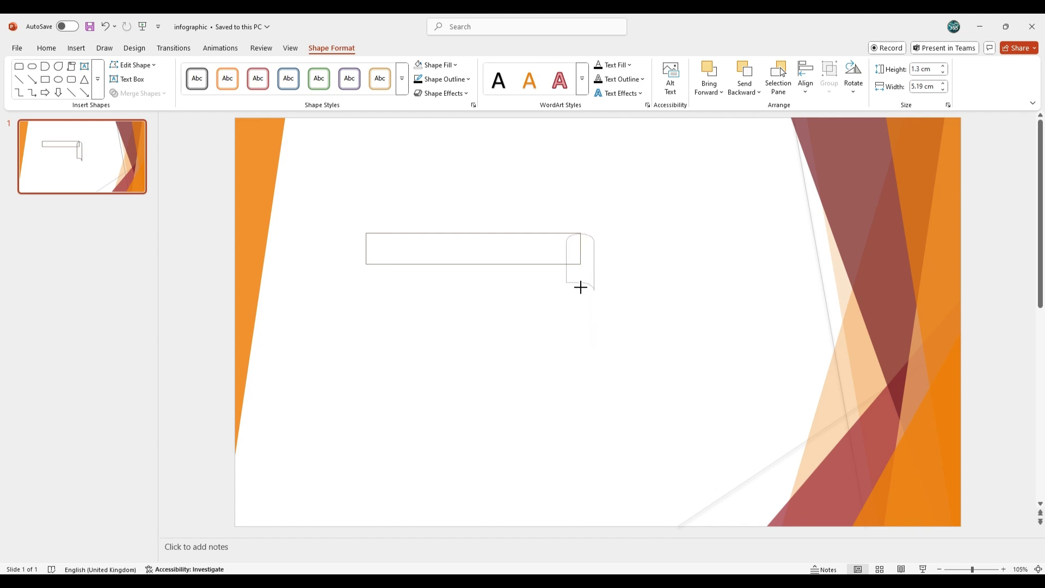
Duplicate the curled end piece and place the copy at the rectangle's left end
left_click(579, 256)
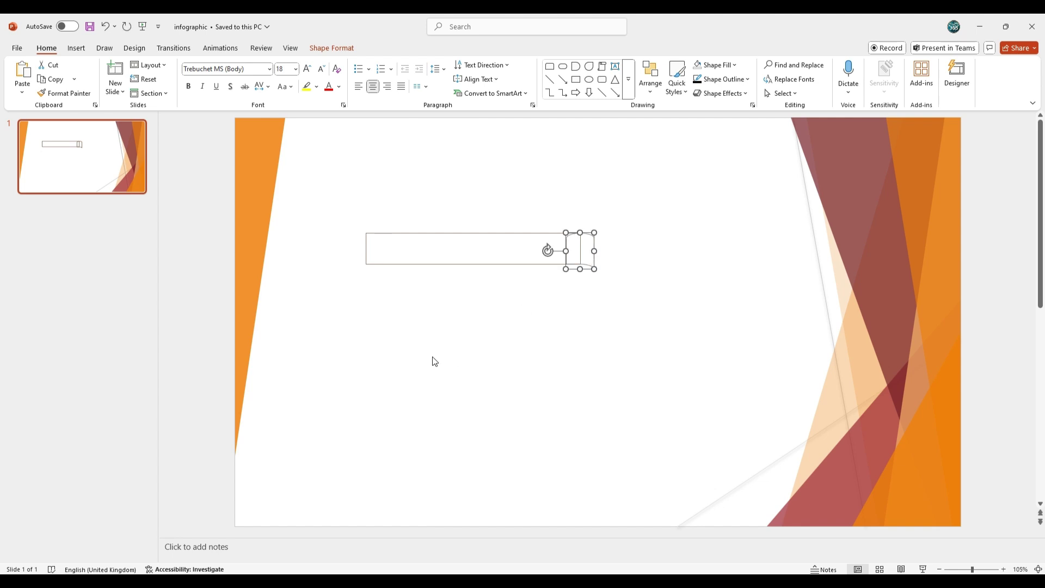
key("ctrl+d")
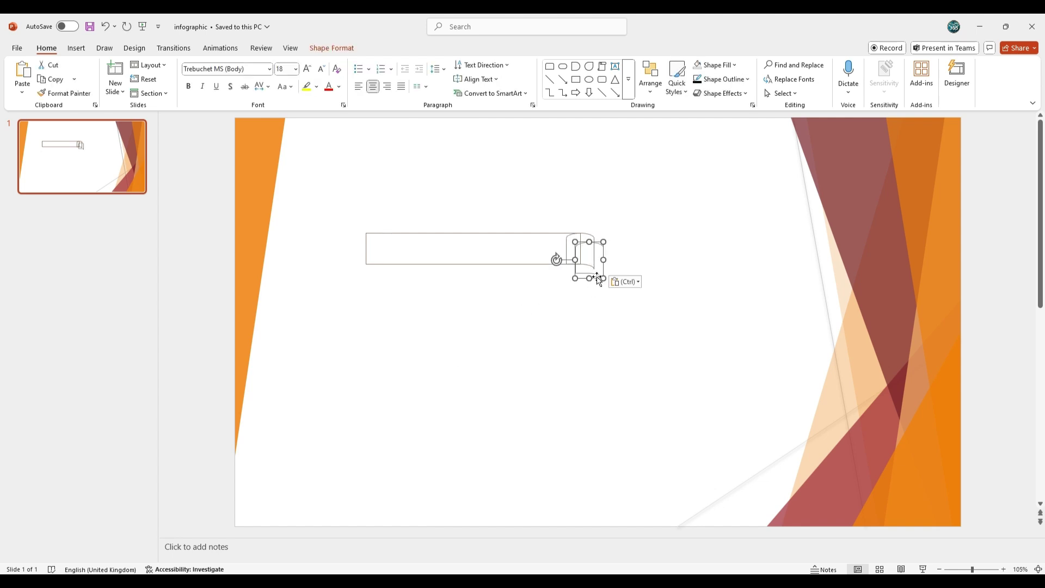
mouse_move(590, 261)
left_mouse_down()
mouse_move(364, 281)
mouse_move(396, 282)
mouse_move(362, 228)
left_mouse_up()
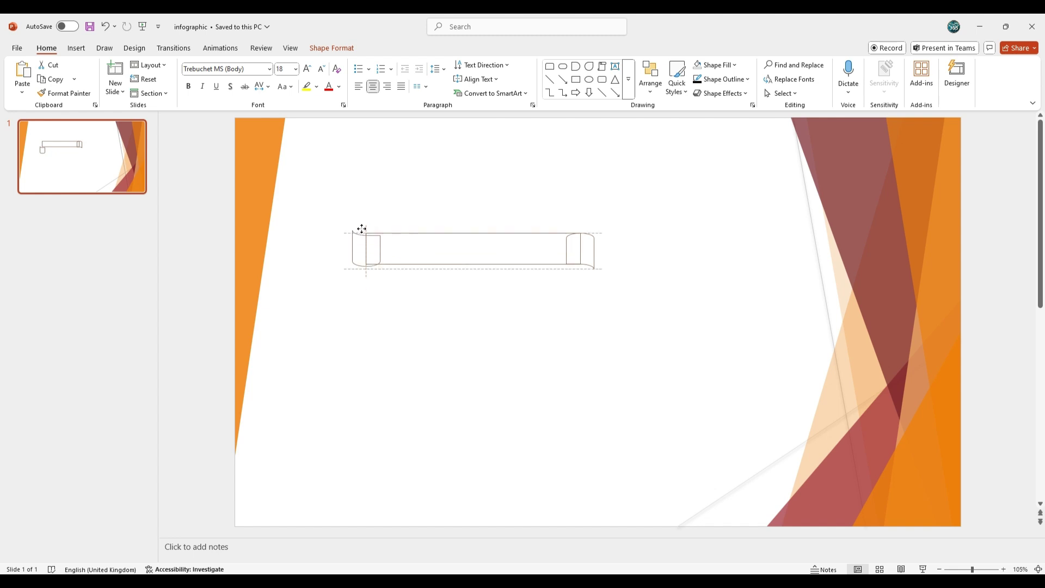
left_click(309, 203)
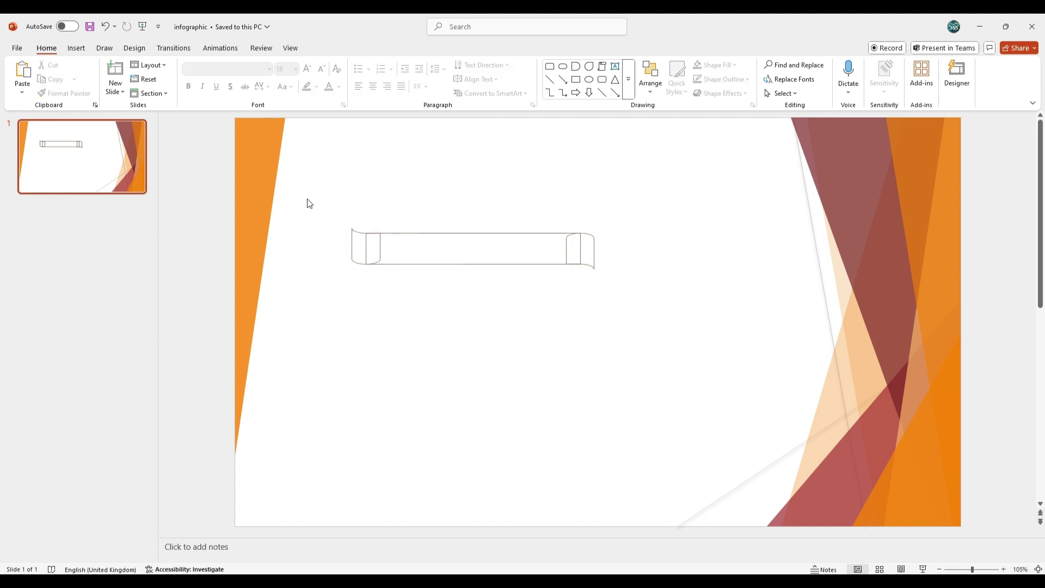
Union the rectangle and both curled ends into one banner and shift it right
key("ctrl+a")
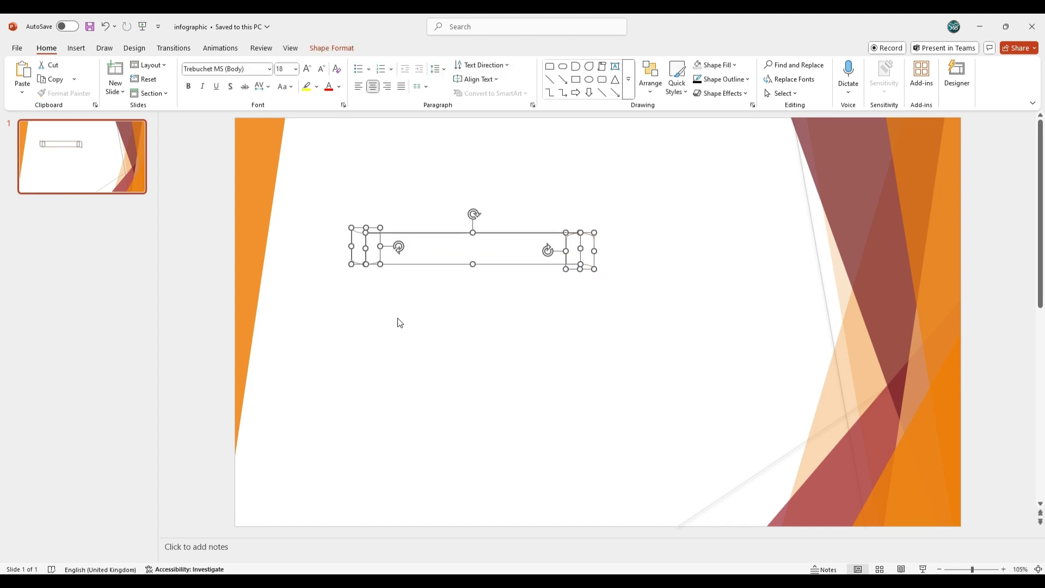
left_click(332, 48)
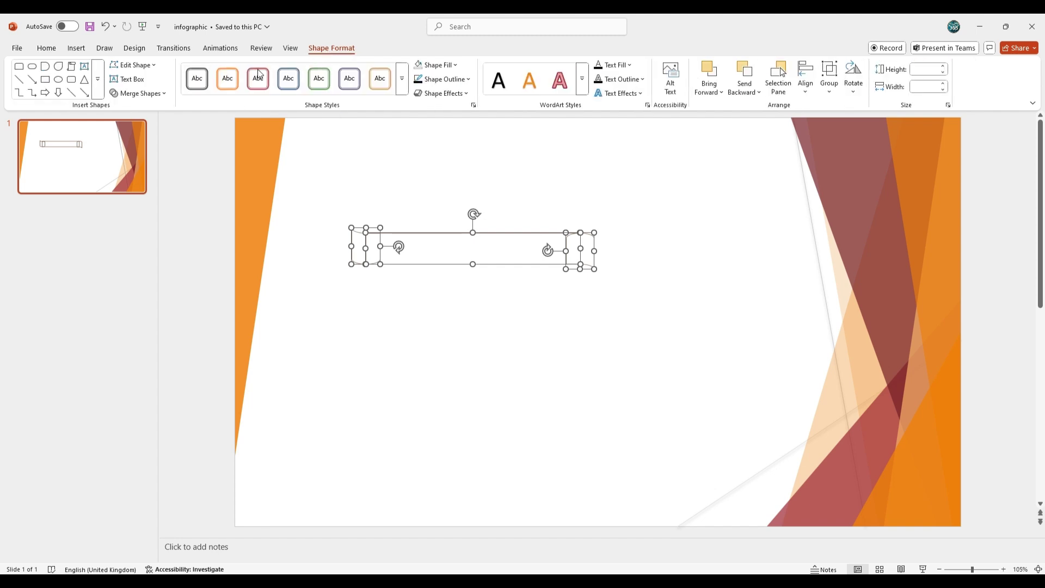
left_click(138, 93)
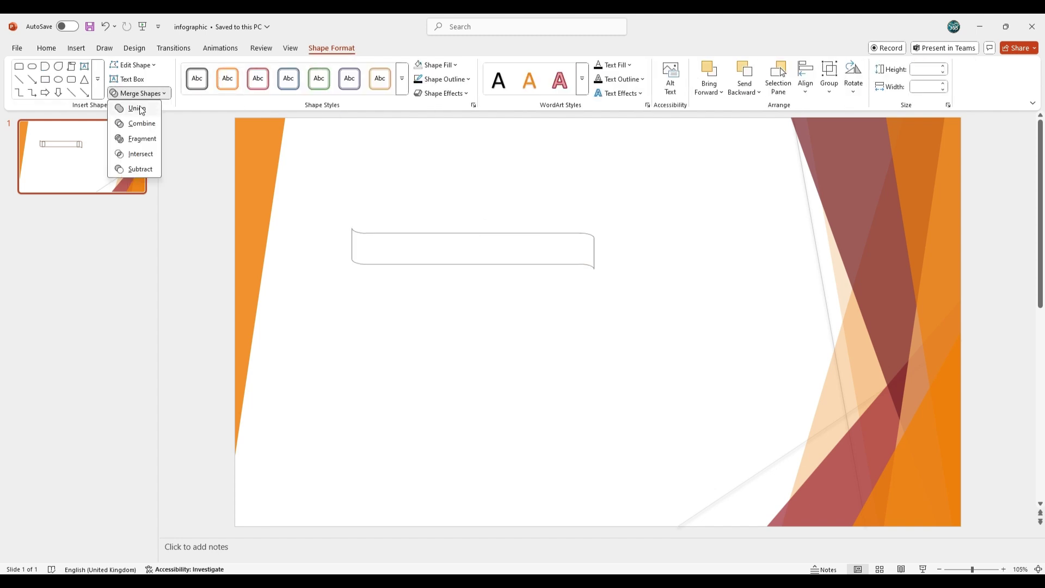
left_click(137, 109)
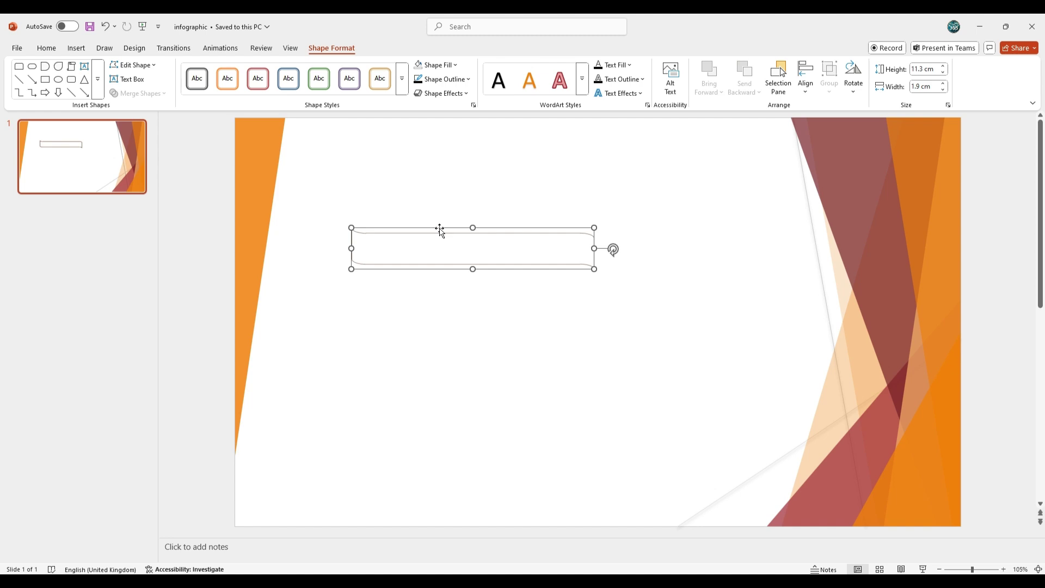
left_click_drag(439, 230, 514, 237)
Draw a small Top Corners Rounded rectangle below the banner
left_click(342, 367)
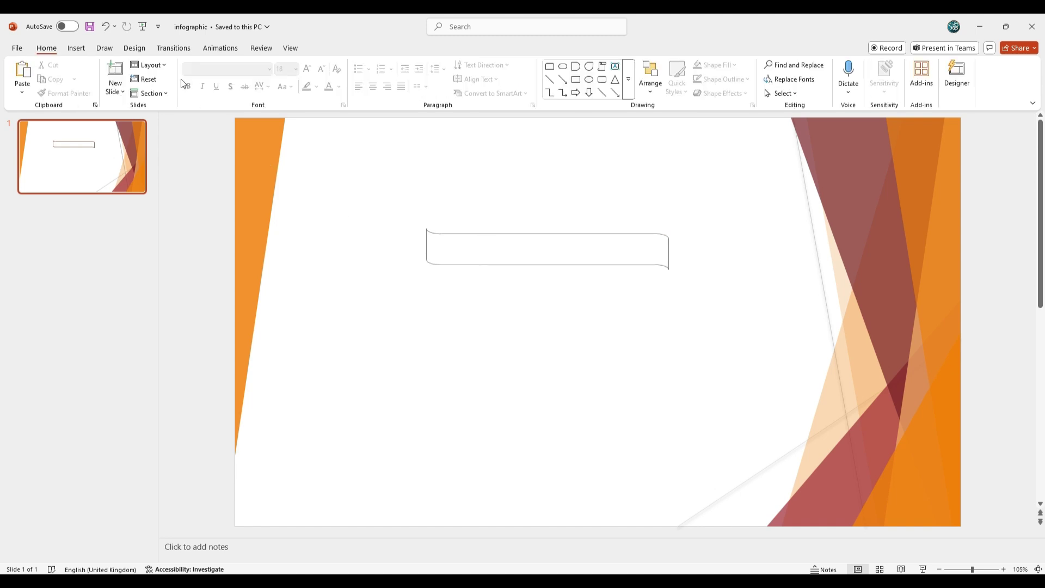
left_click(76, 48)
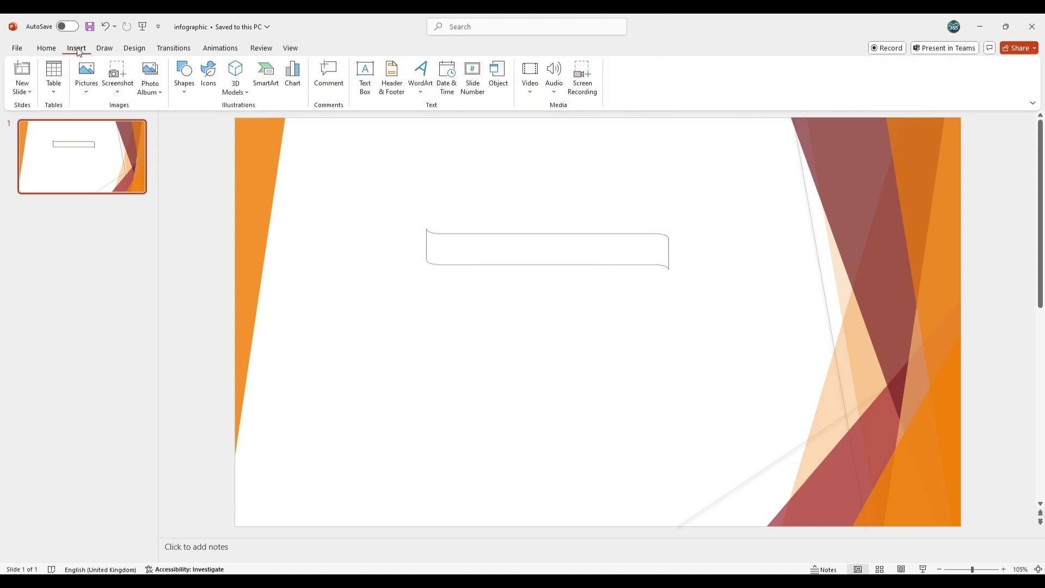
left_click(183, 86)
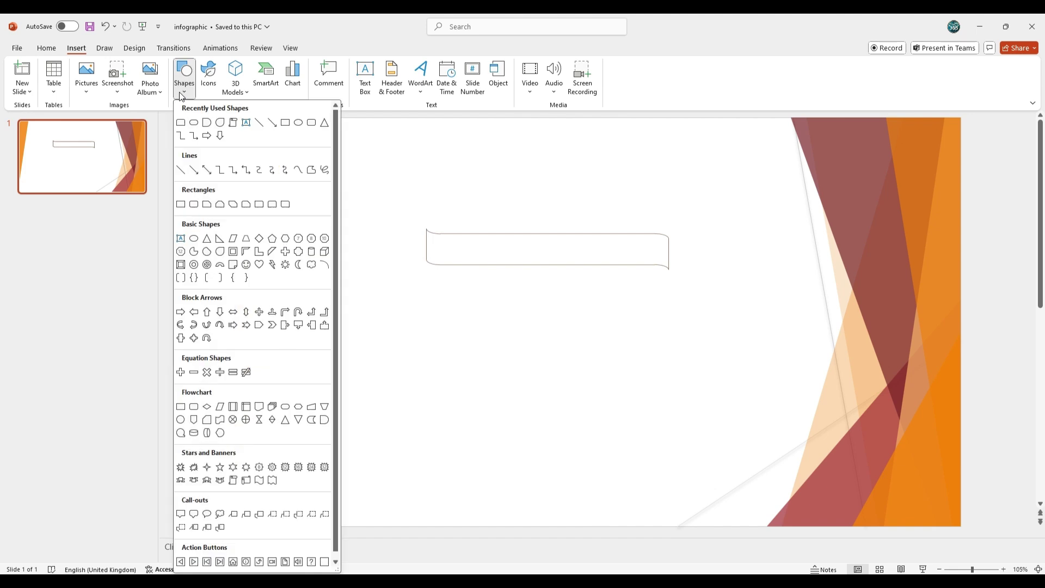
left_click(272, 204)
left_click_drag(434, 319, 460, 341)
Format Painter the banner's outline style onto the small shape and rotate it 90°
left_click(458, 266)
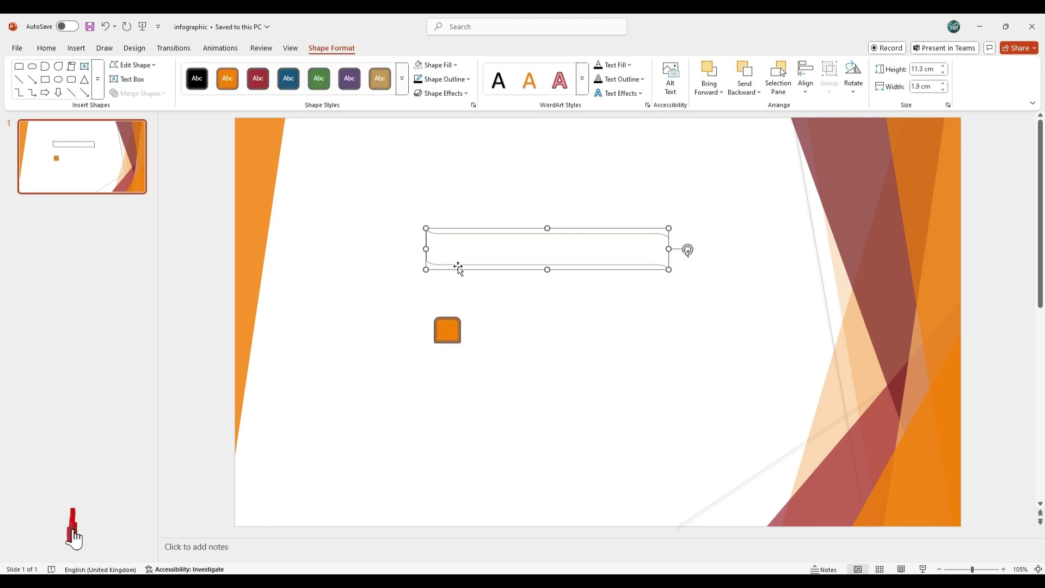
key("alt+h")
key("f")
key("p")
left_click(448, 333)
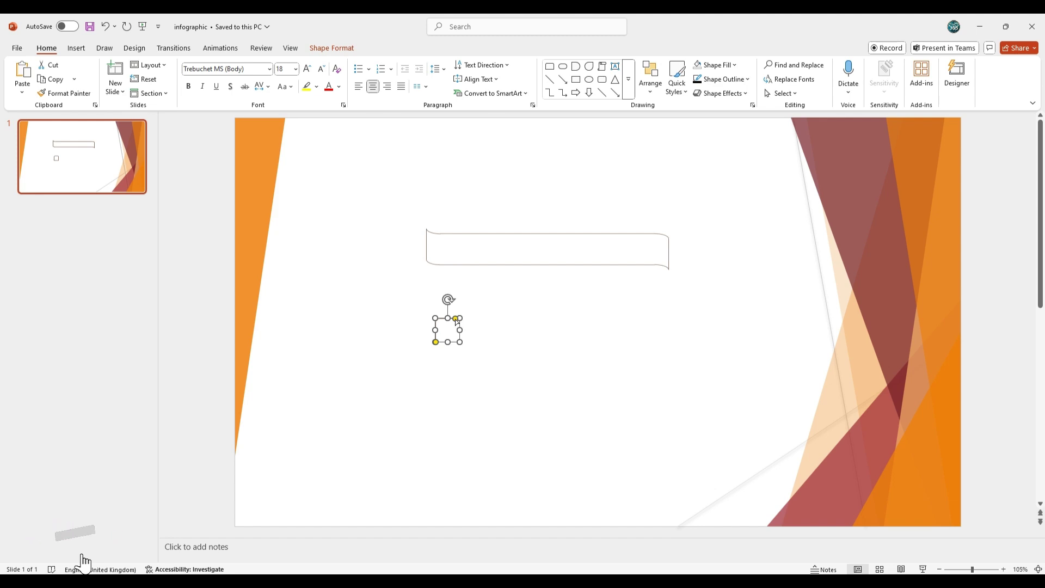
left_click(443, 345)
left_click(446, 333)
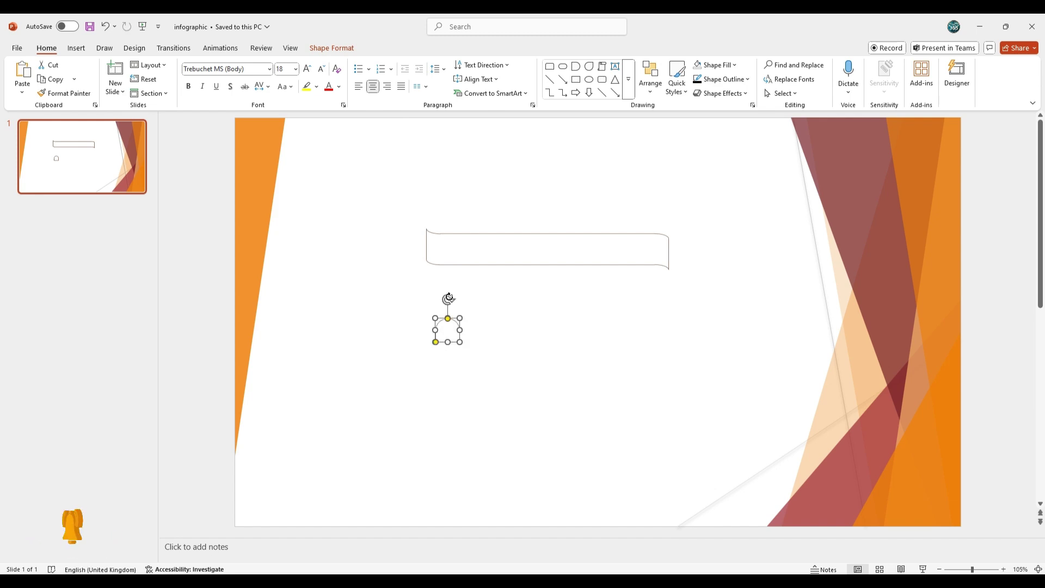
left_click_drag(447, 298, 477, 330)
Resize the small sideways rounded shape to 1 cm high and 1.45 cm wide
left_click(331, 48)
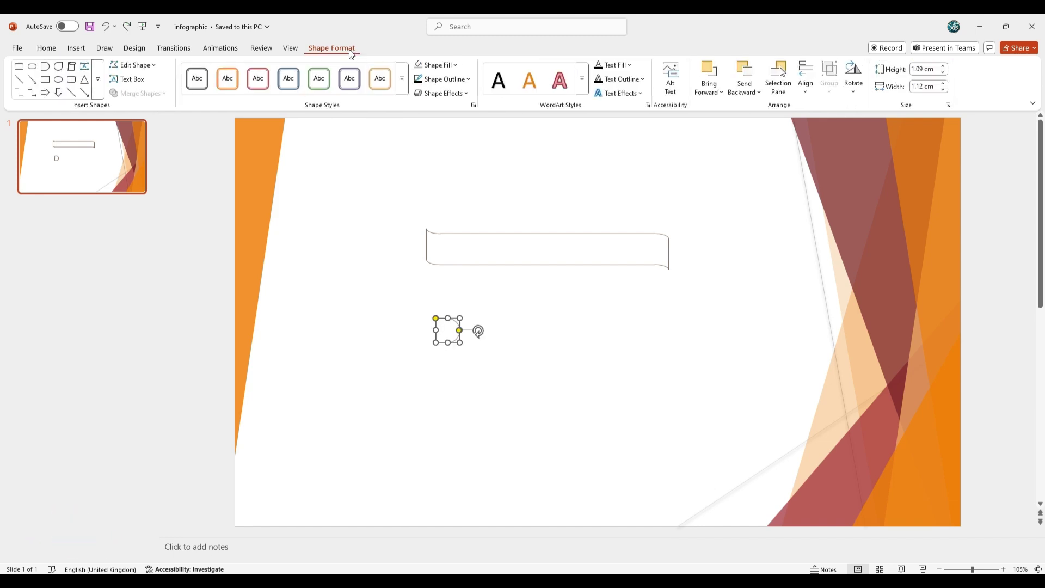
left_click(924, 69)
type("1")
key("Return")
left_click(932, 87)
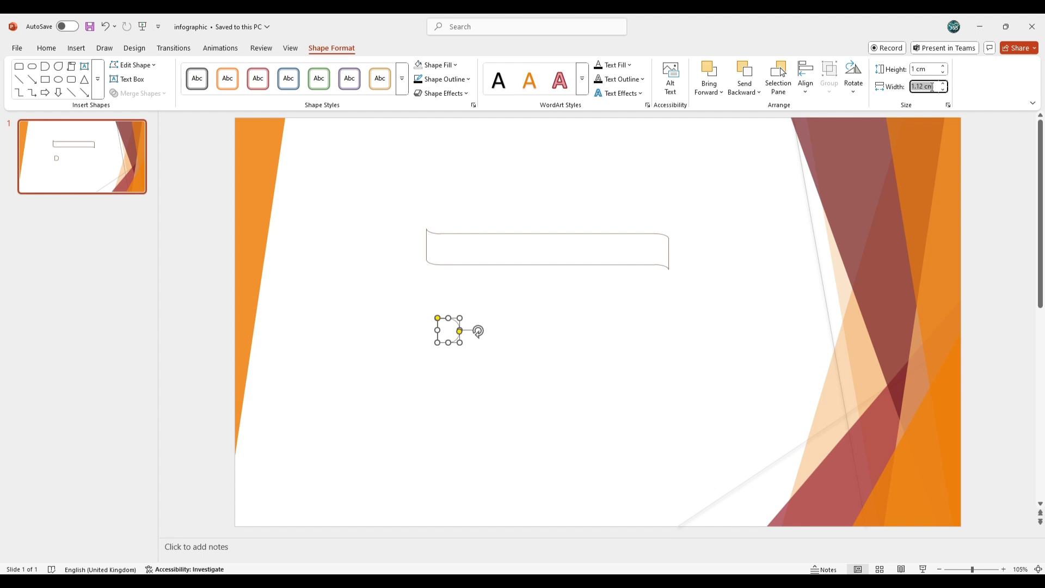
type("1.45")
key("Return")
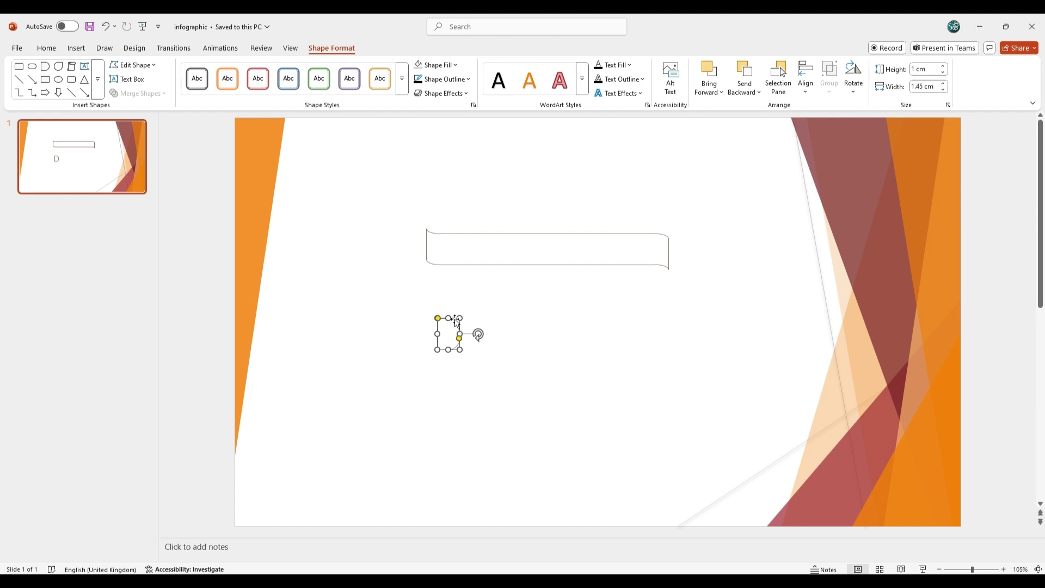
Tuck the small rounded piece under the banner's right end, sent to back
left_click_drag(455, 320, 673, 272)
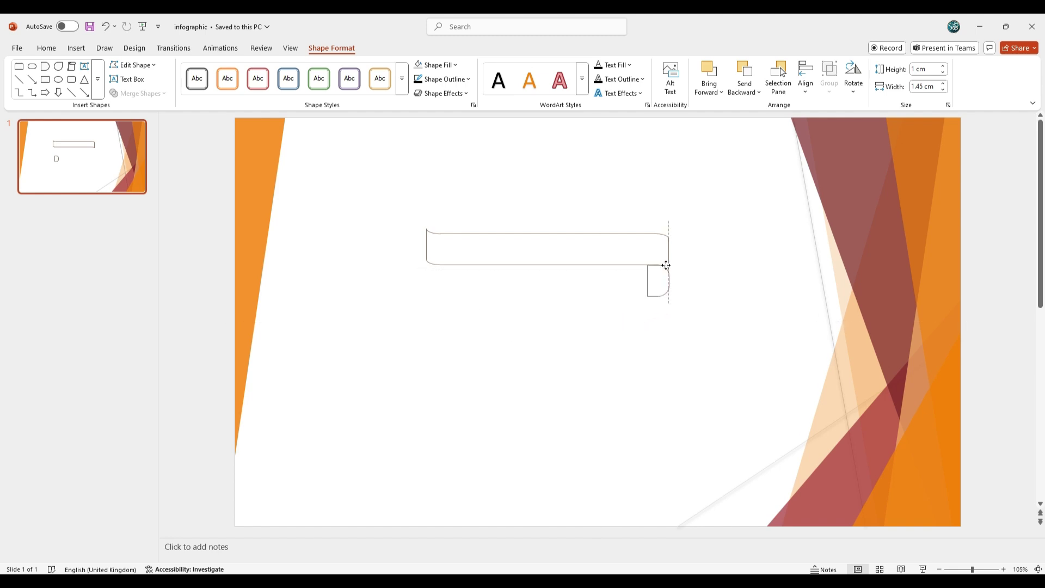
left_click_drag(665, 266, 667, 251)
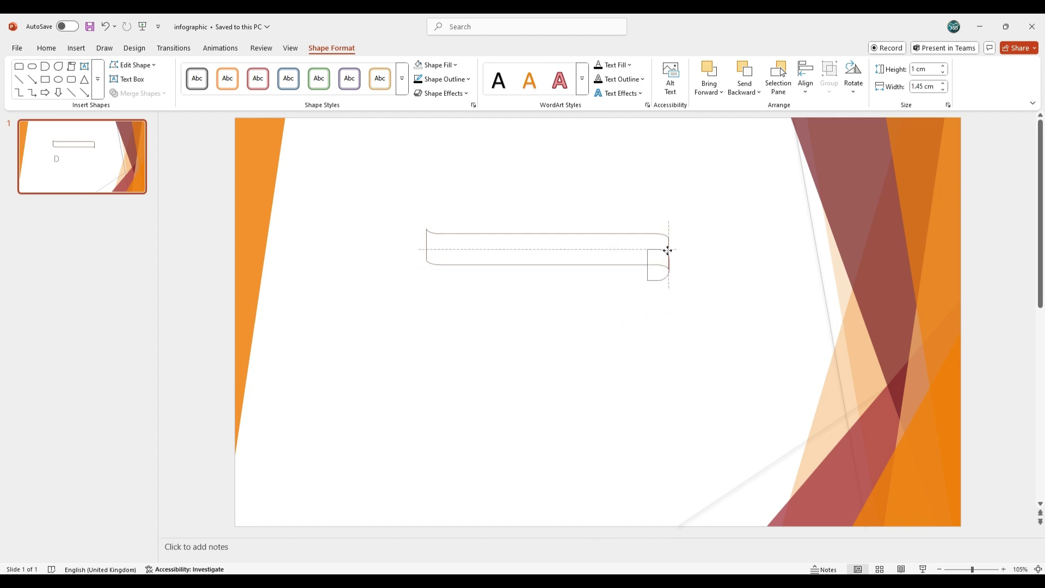
right_click(669, 251)
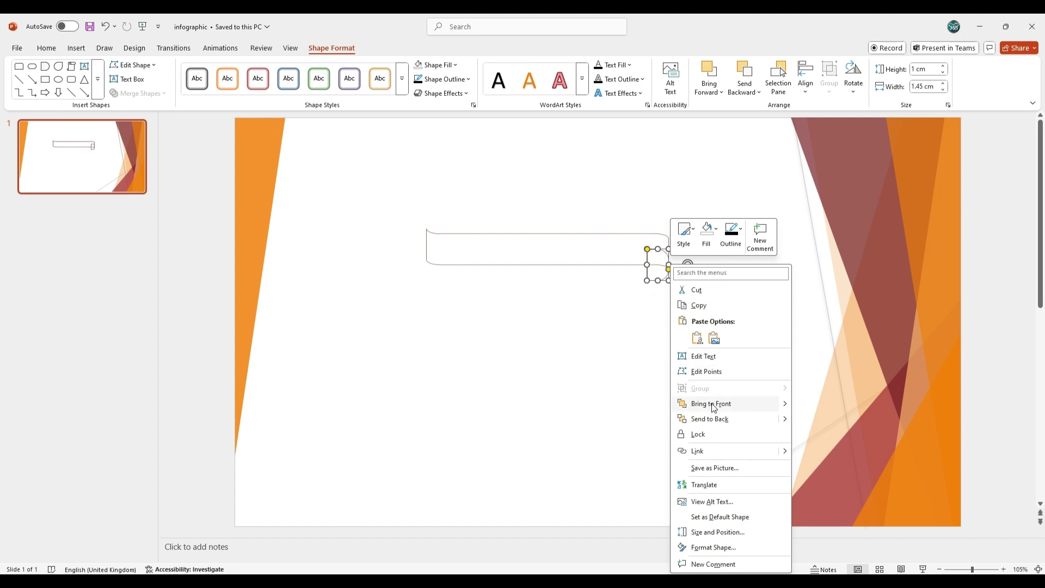
left_click(708, 419)
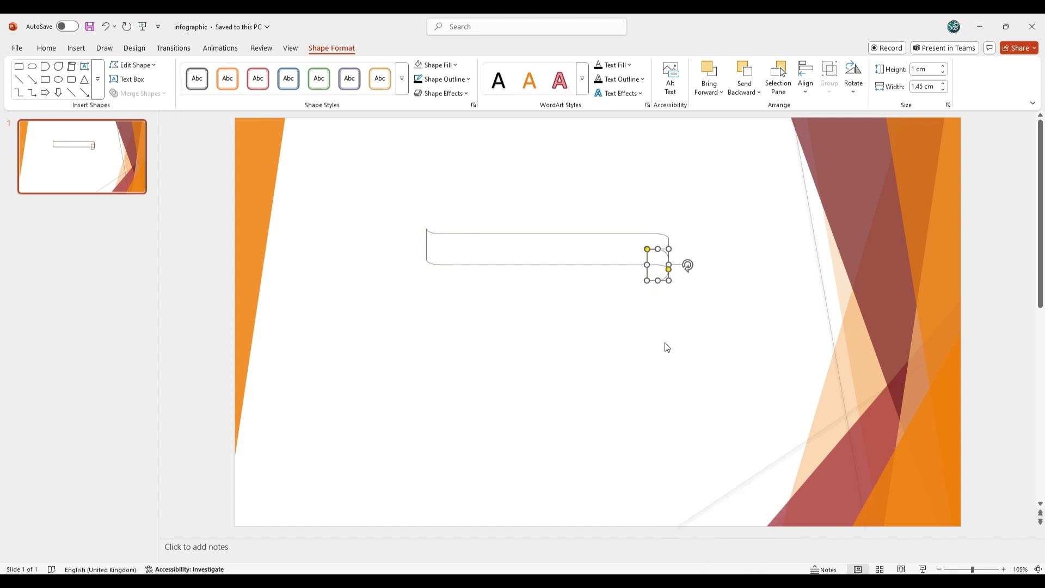
left_click(657, 305)
left_click(656, 283)
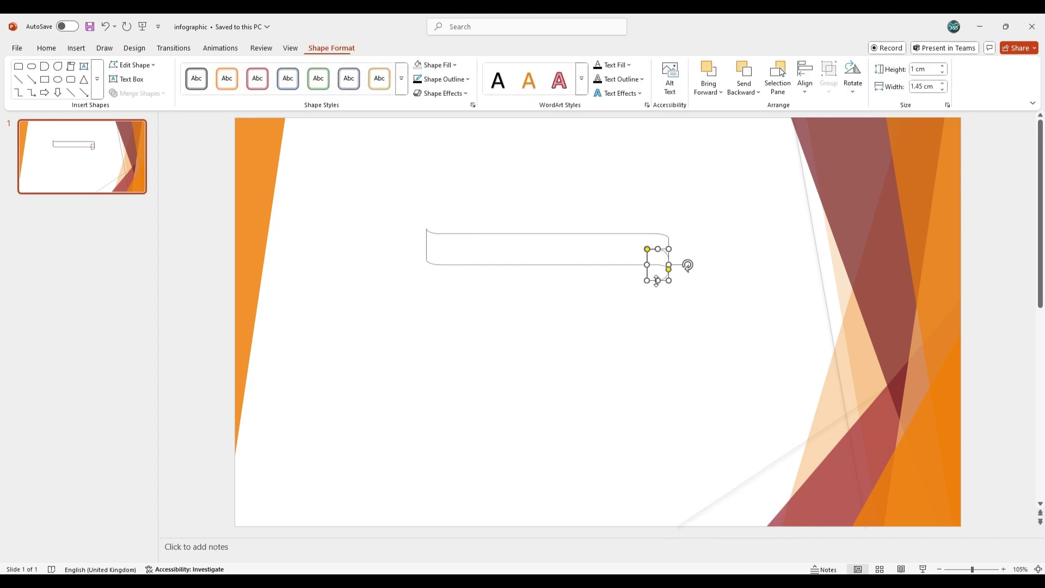
Paste a copy at the banner's top-left corner and send it to back
left_click(468, 341)
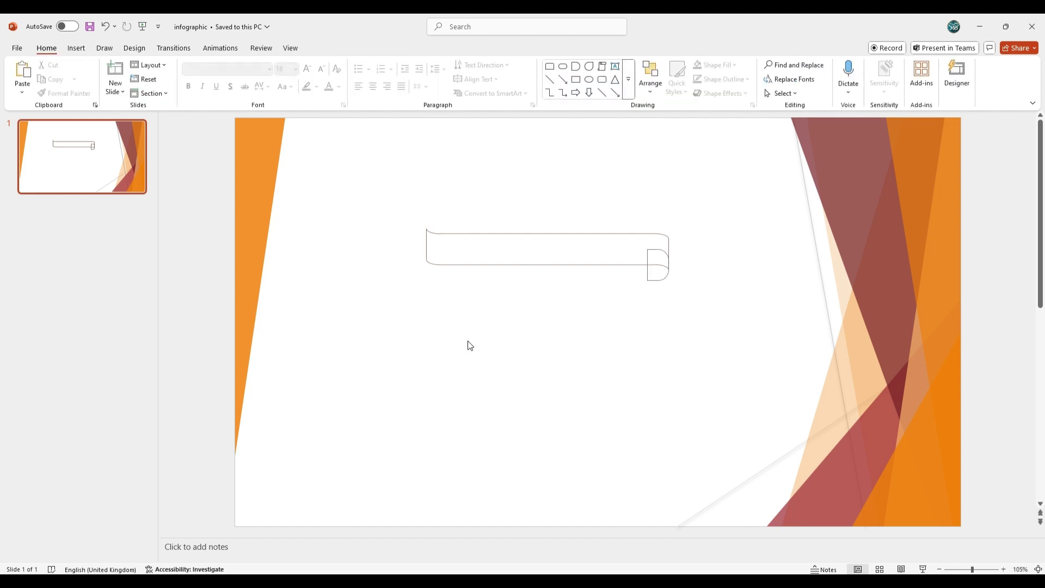
key("ctrl+v")
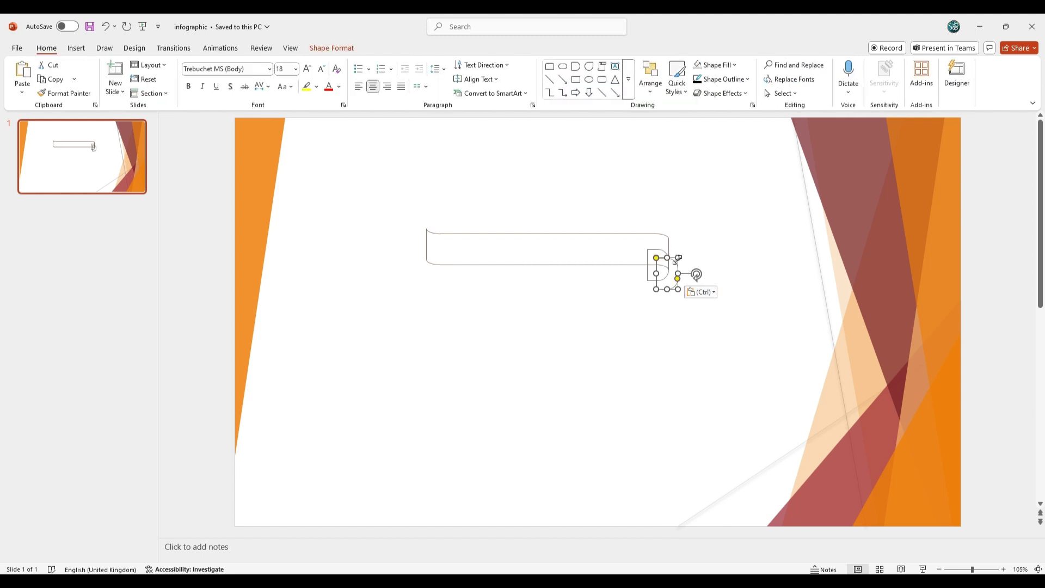
left_click_drag(678, 261, 398, 286)
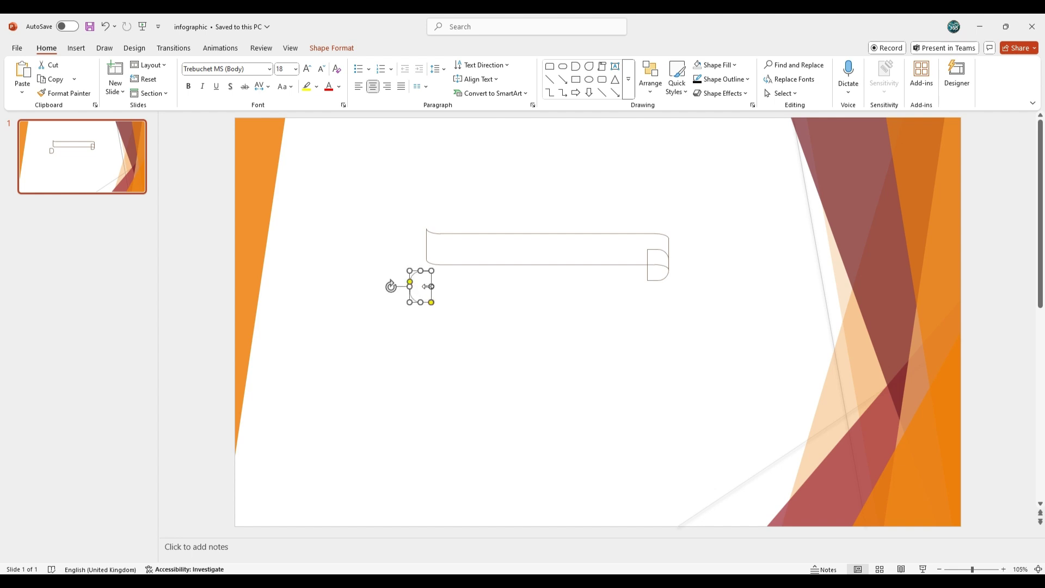
left_click_drag(418, 271, 429, 219)
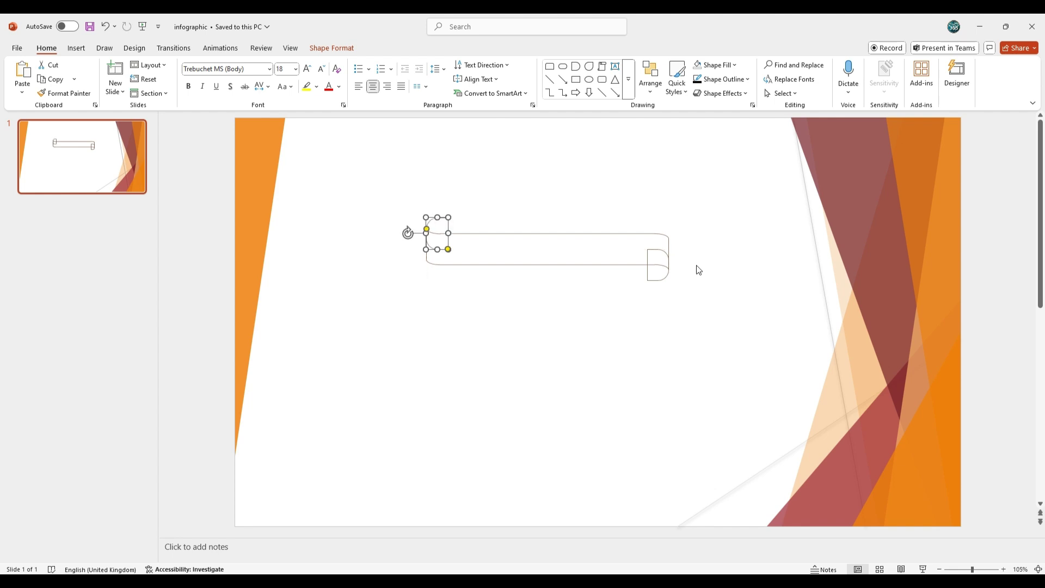
right_click(451, 236)
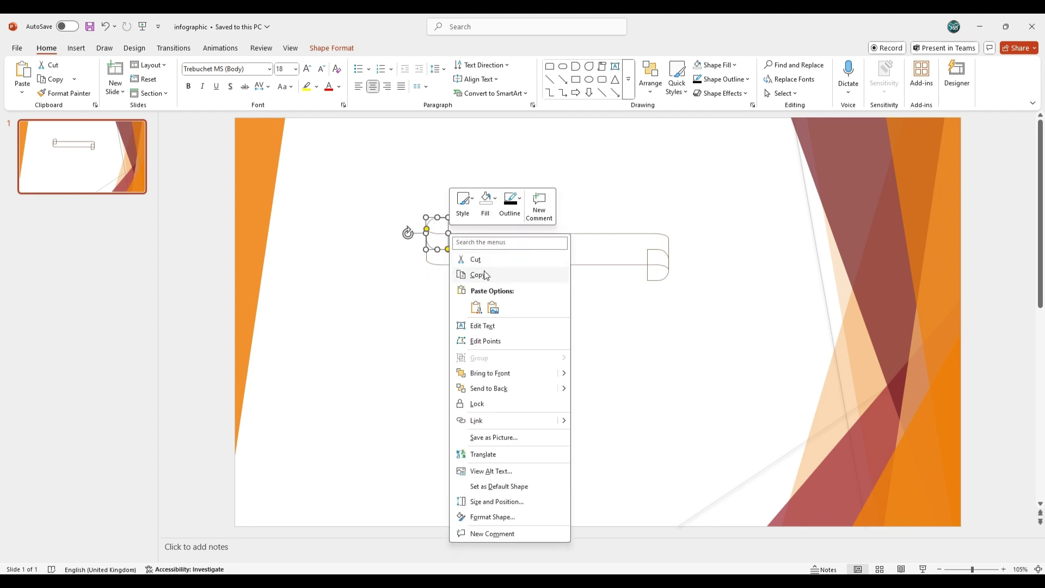
left_click(498, 388)
left_click(589, 379)
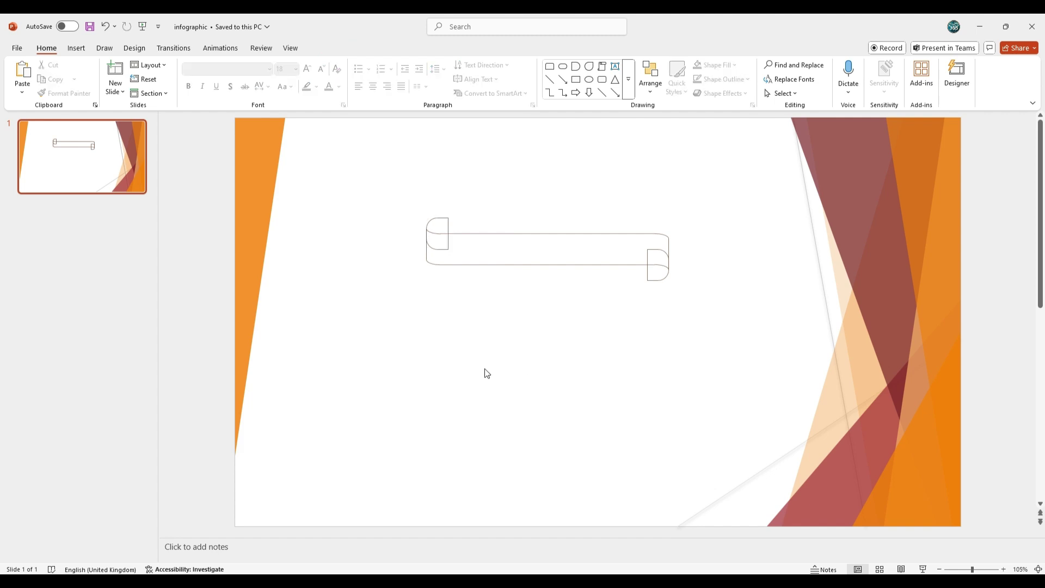
Group the banner and both end pieces into one object
key("ctrl+a")
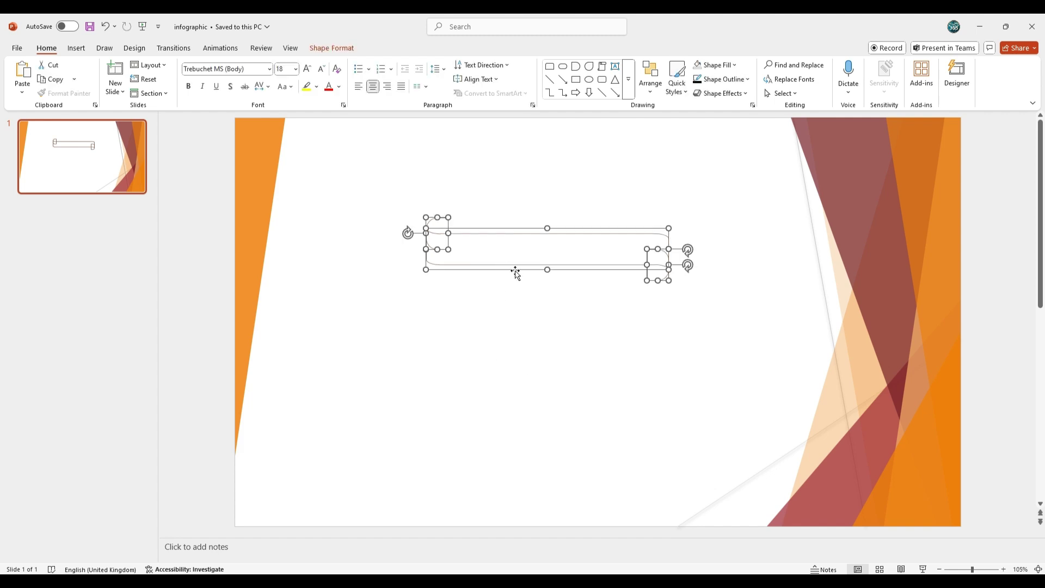
right_click(515, 272)
mouse_move(546, 363)
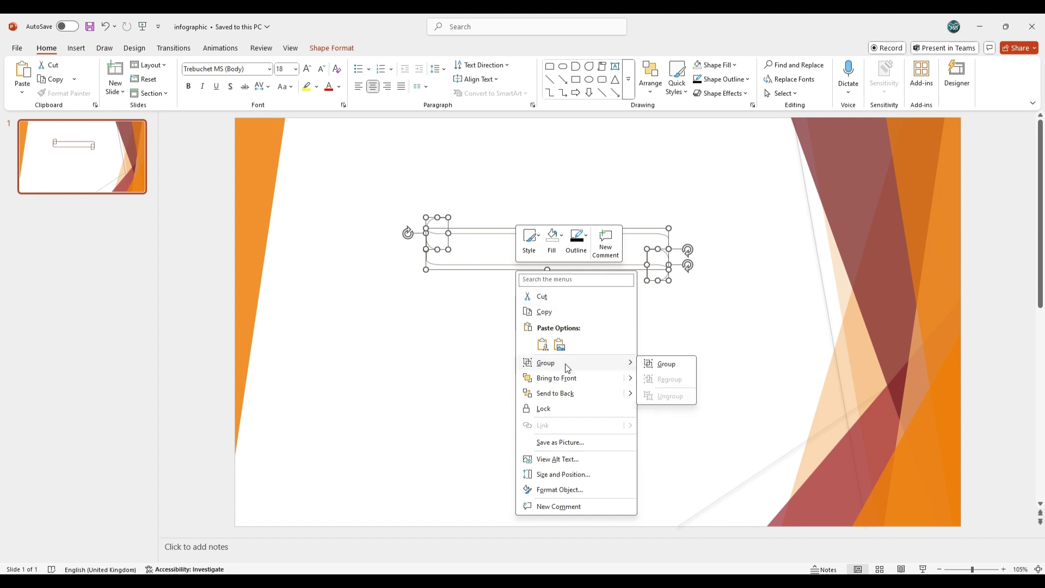
left_click(666, 364)
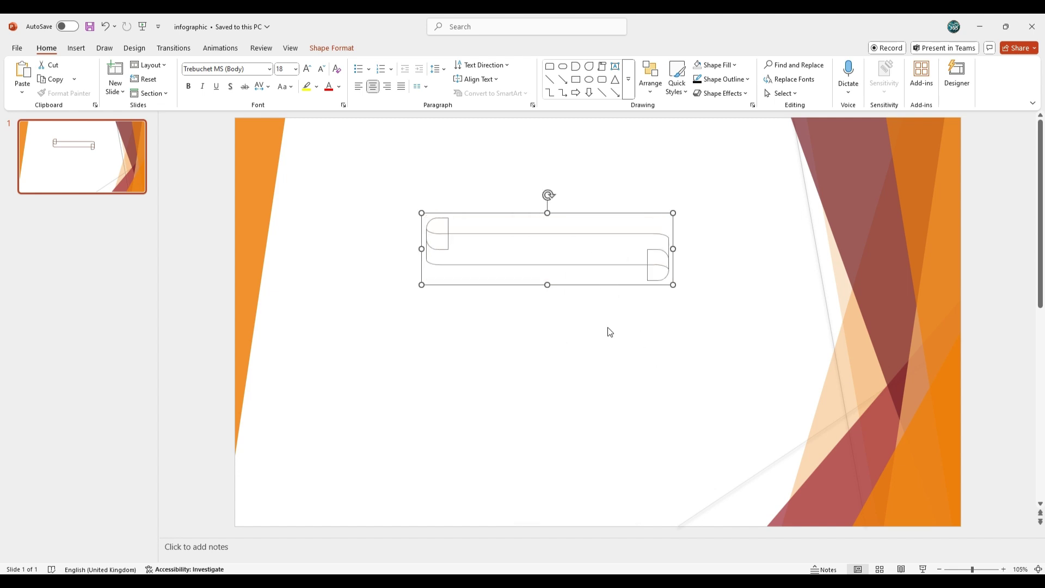
Apply the Intense Effect – Red, Accent 2 shape style to the grouped banner
left_click(331, 48)
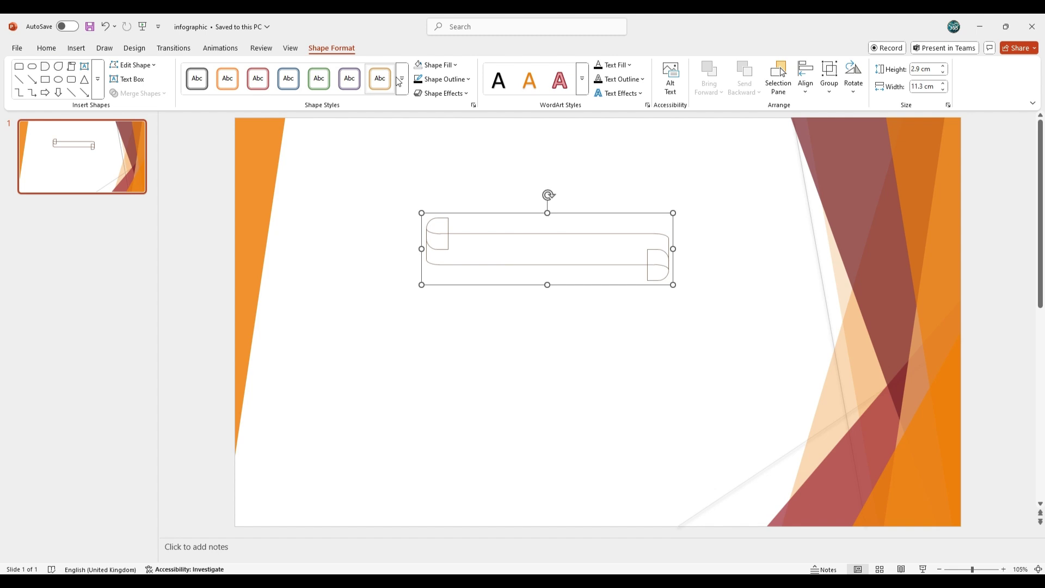
left_click(399, 82)
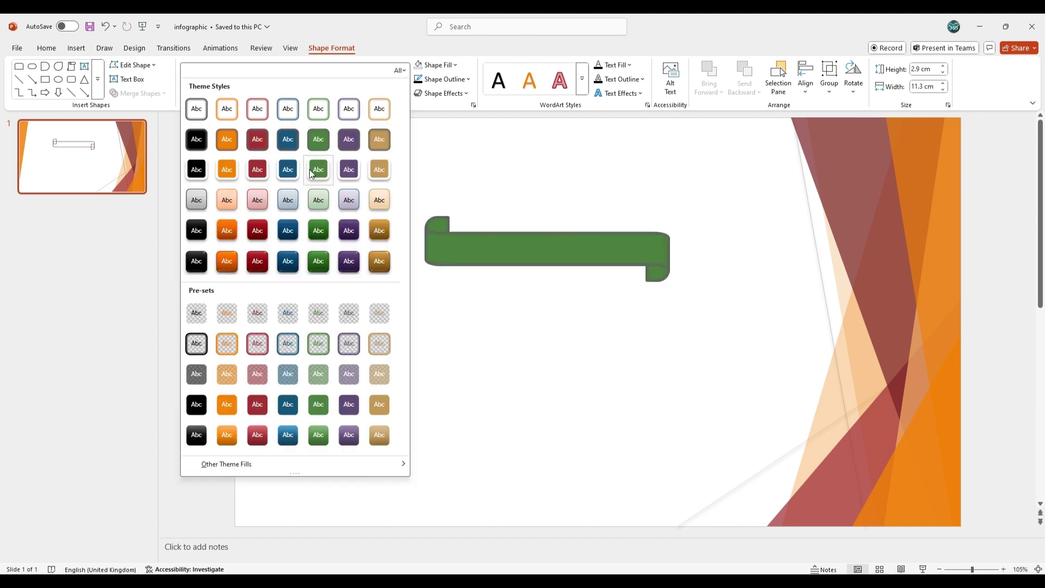
left_click(255, 261)
Nudge the '1 | Add details' text slightly upward so it centres on the red ribbon
left_click(533, 313)
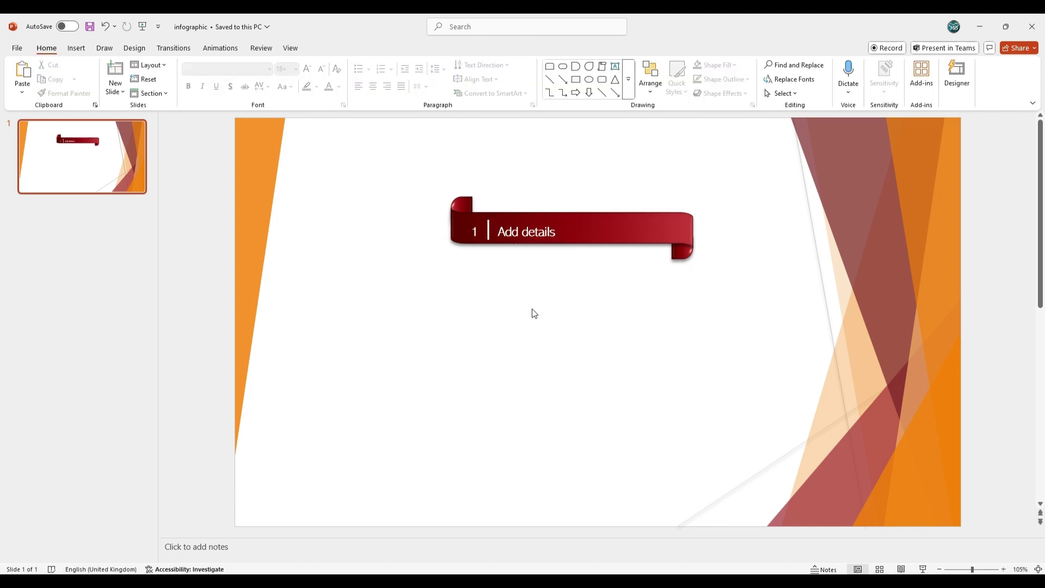
left_click(516, 234)
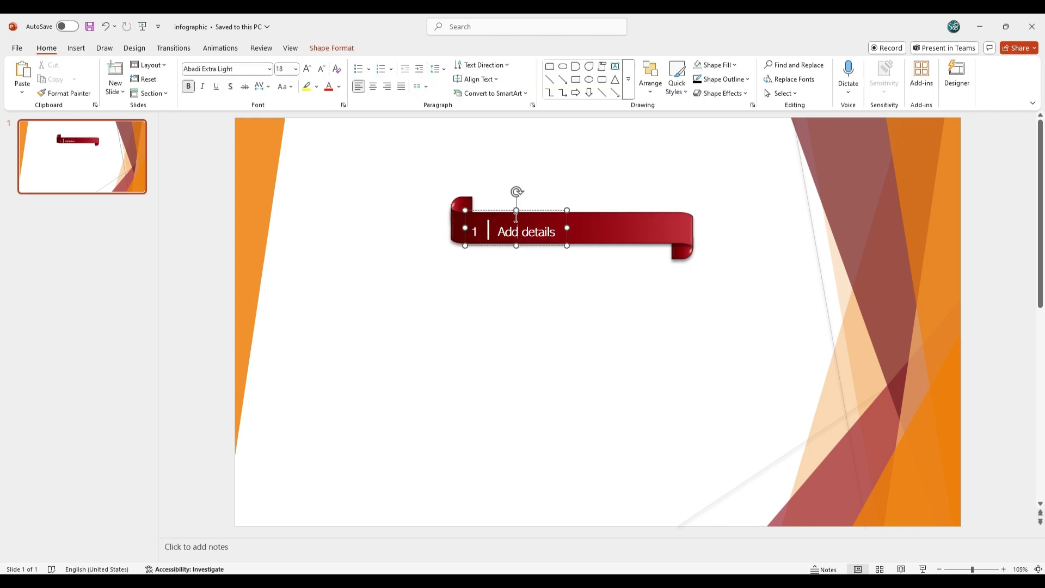
left_click_drag(506, 214, 506, 208)
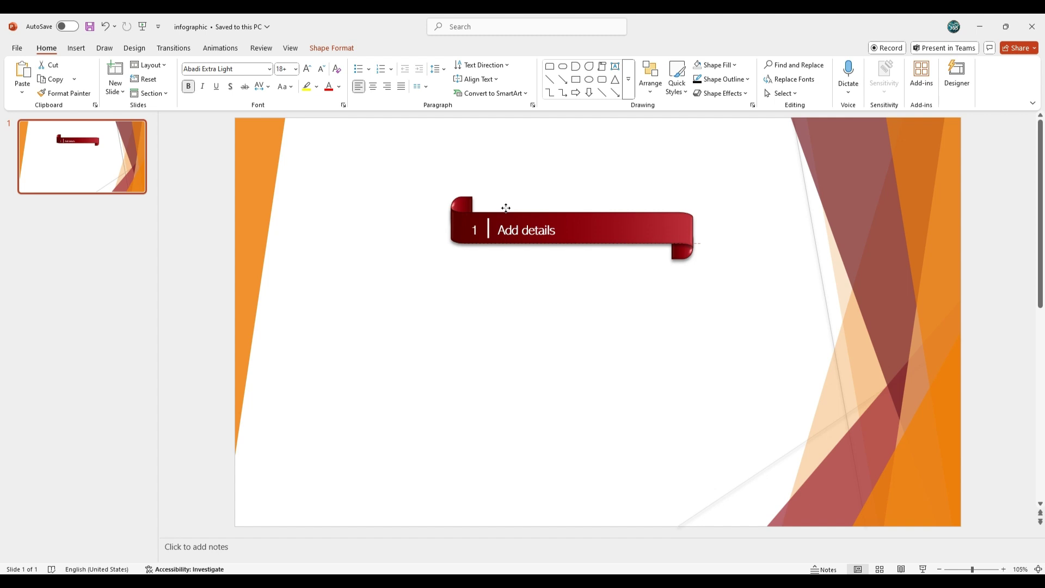
left_click(531, 299)
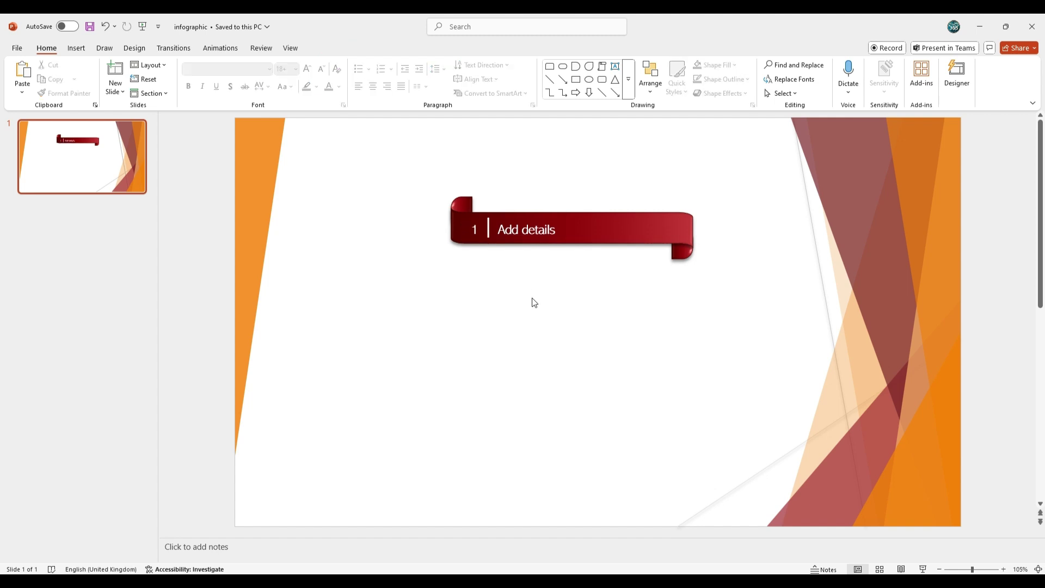
Insert the outline apple icon from the stock icon library after searching 'apple'
left_click(76, 48)
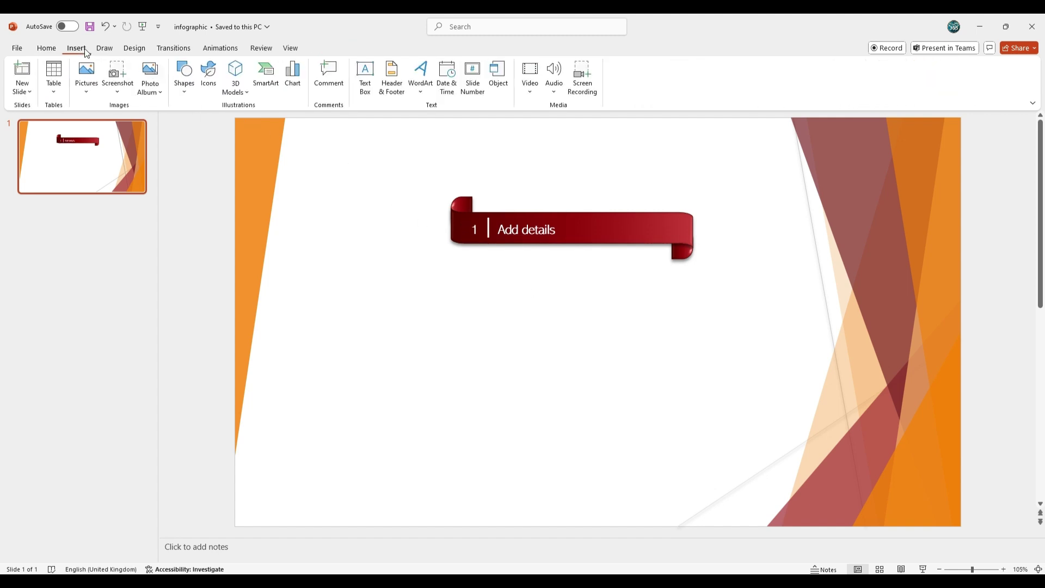
left_click(210, 77)
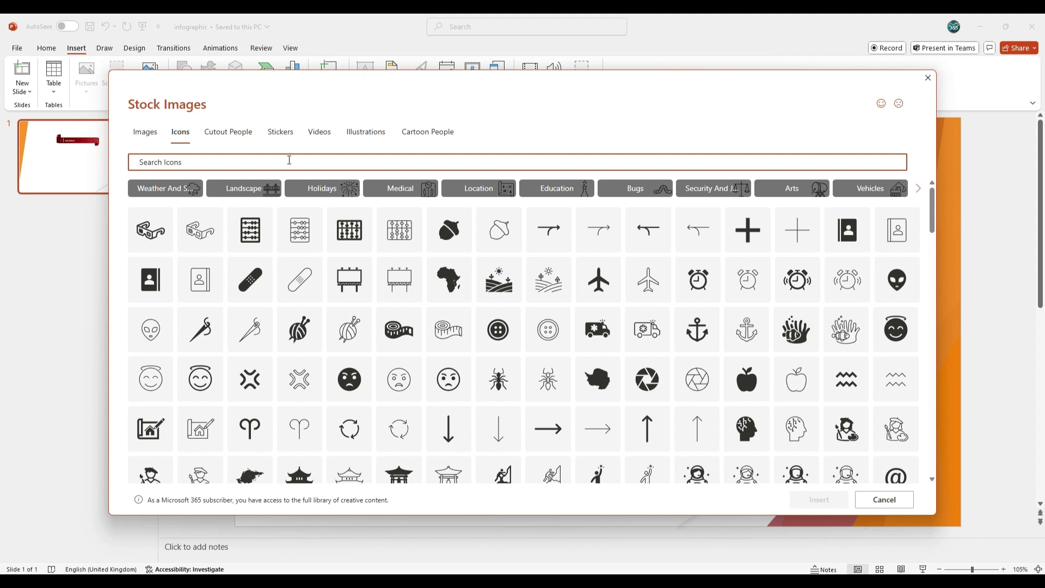
type("apple")
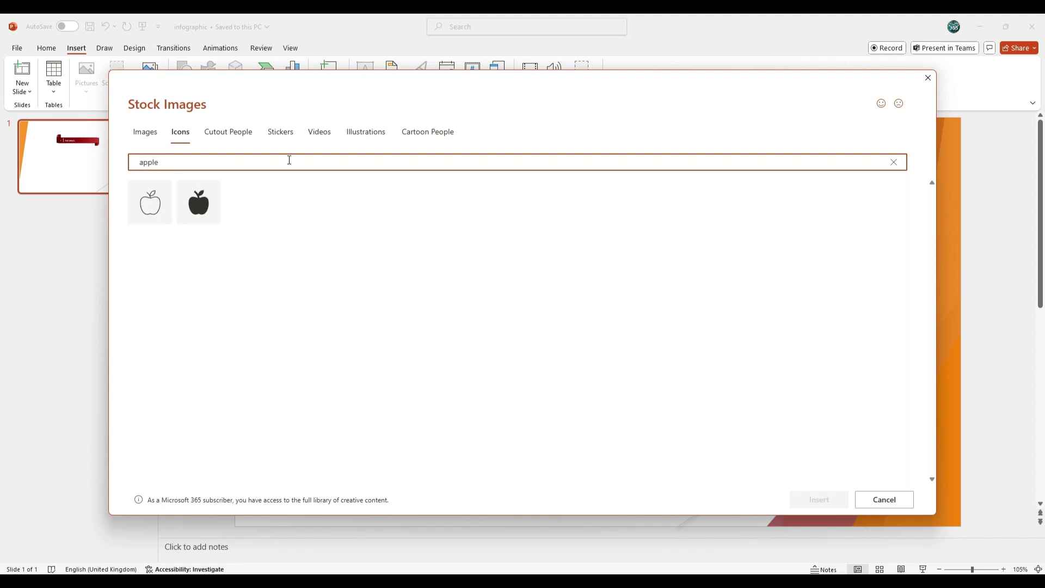
left_click(156, 200)
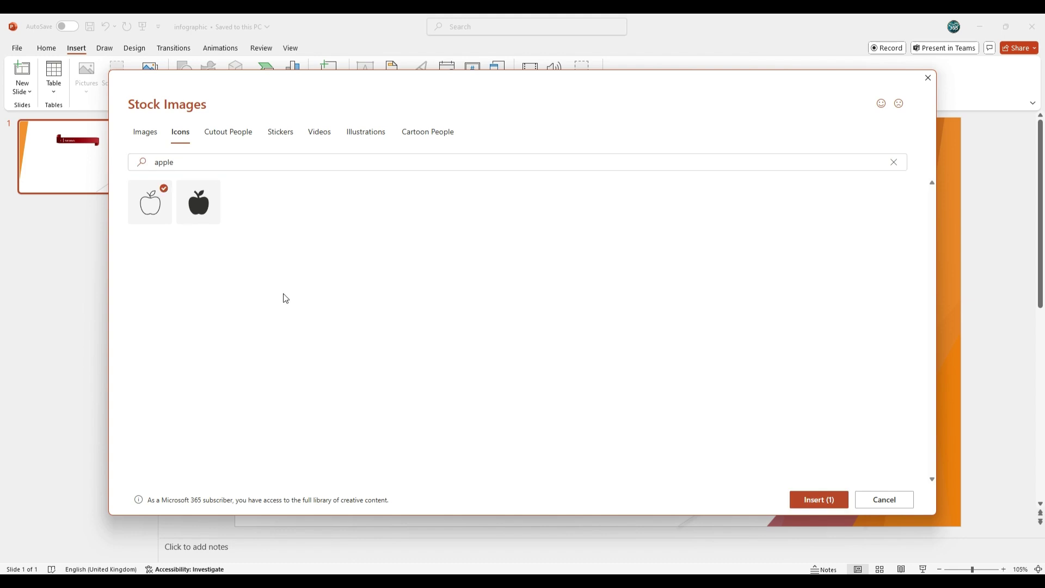
left_click(818, 499)
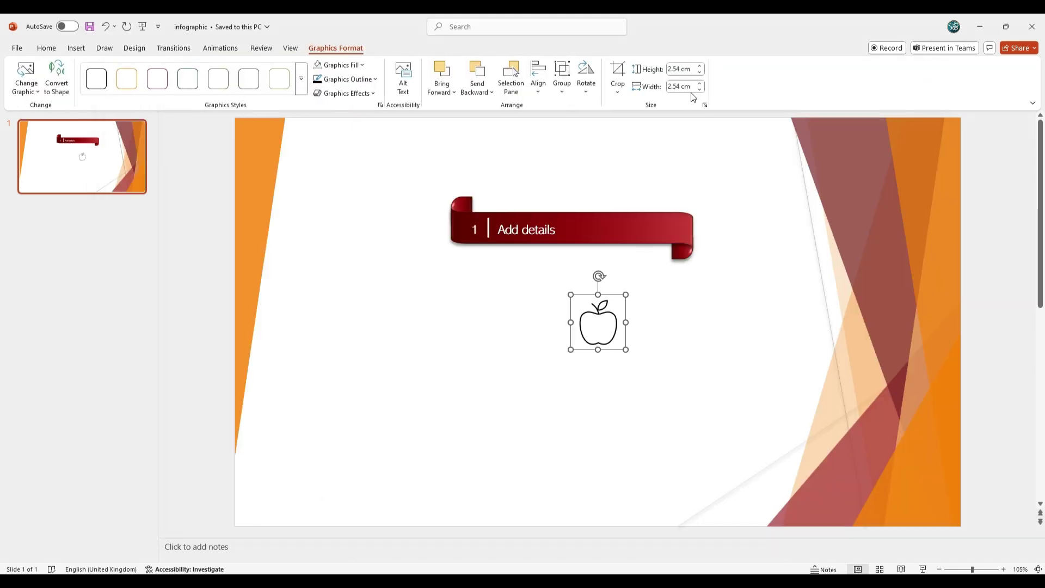
Shrink the apple icon to 1.2 cm tall and move it to the banner's right end
left_click(687, 69)
type("1.2")
key("Return")
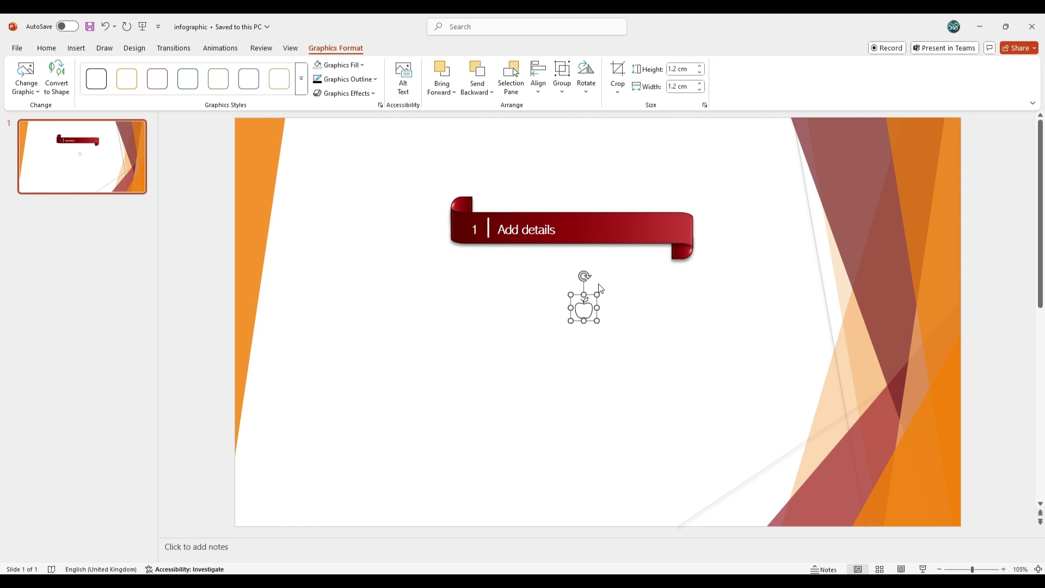
left_click_drag(592, 304, 667, 216)
left_click_drag(664, 217, 664, 216)
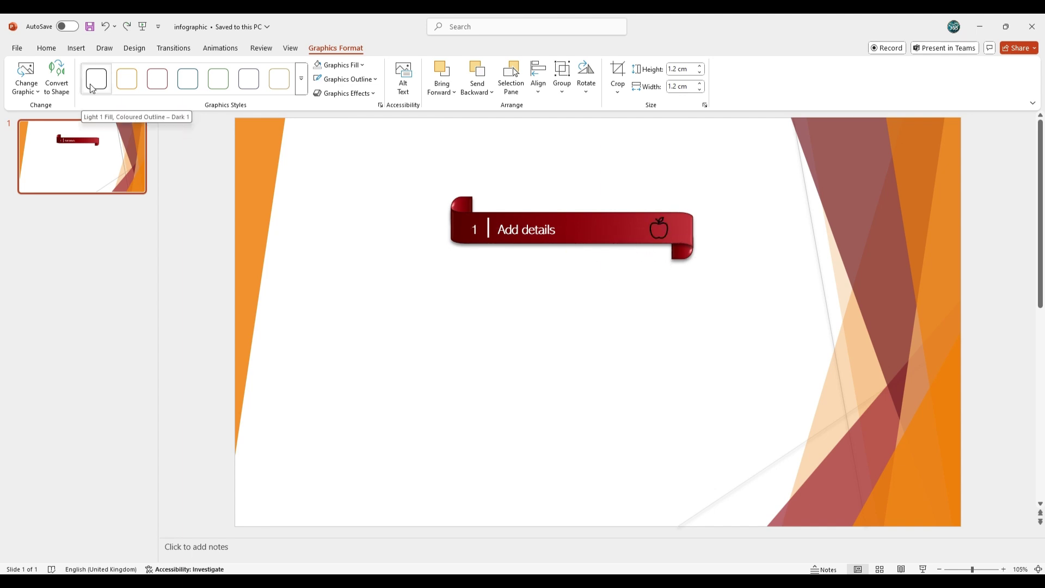
Convert the apple icon to an editable shape with a white outline
left_click(57, 80)
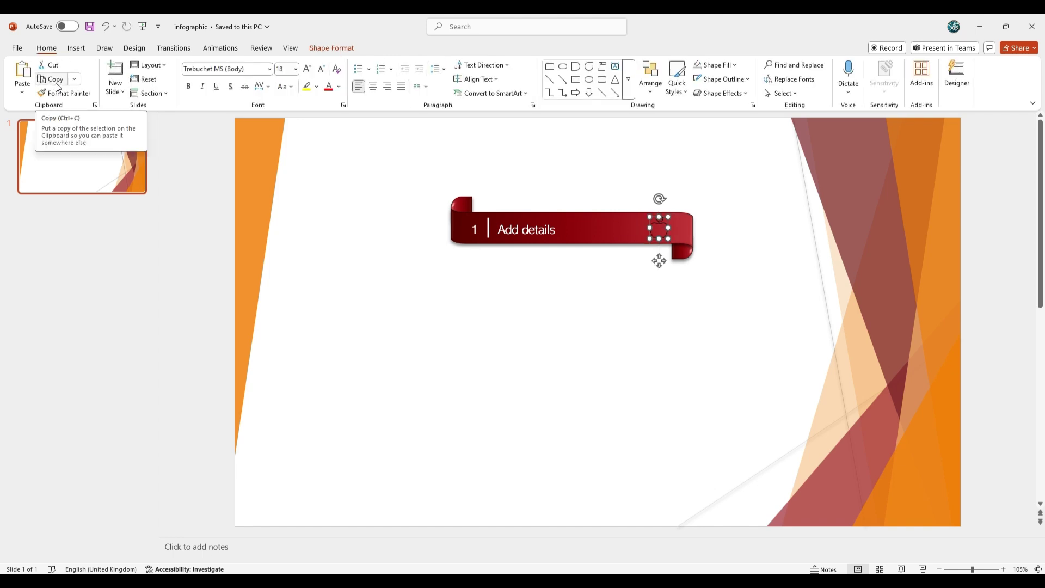
left_click(747, 79)
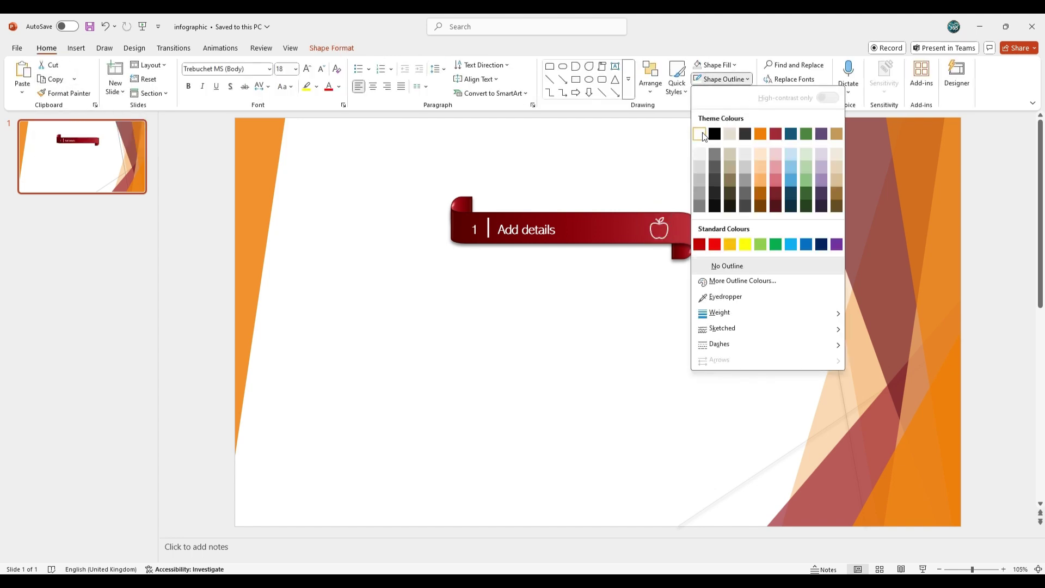
left_click(704, 136)
Duplicate the banner three times, stacking the aligned copies below the original
key("ctrl+a")
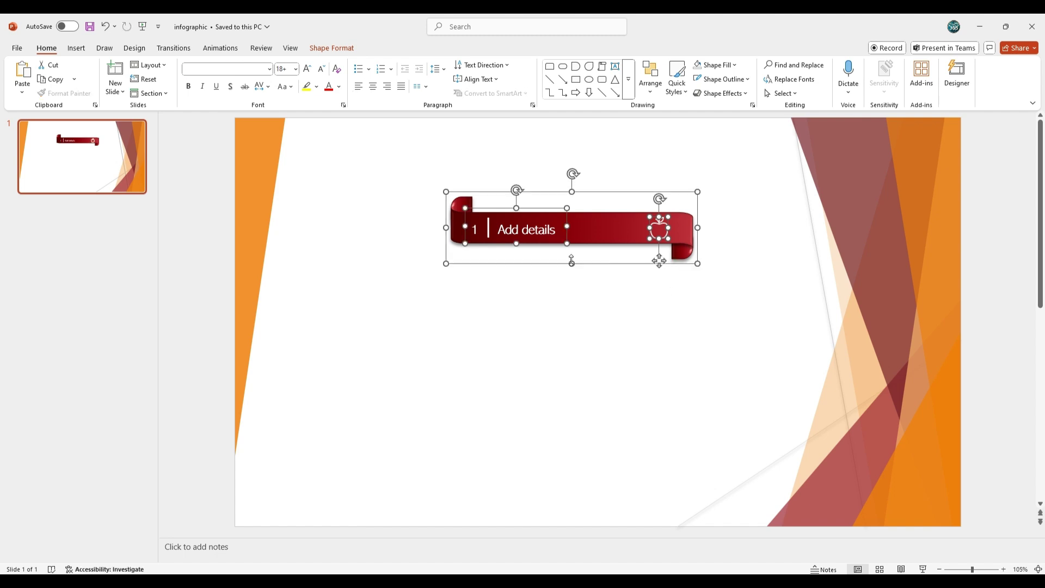
left_click(500, 339)
key("ctrl+a")
left_click_drag(608, 201, 590, 316)
key("ctrl+d")
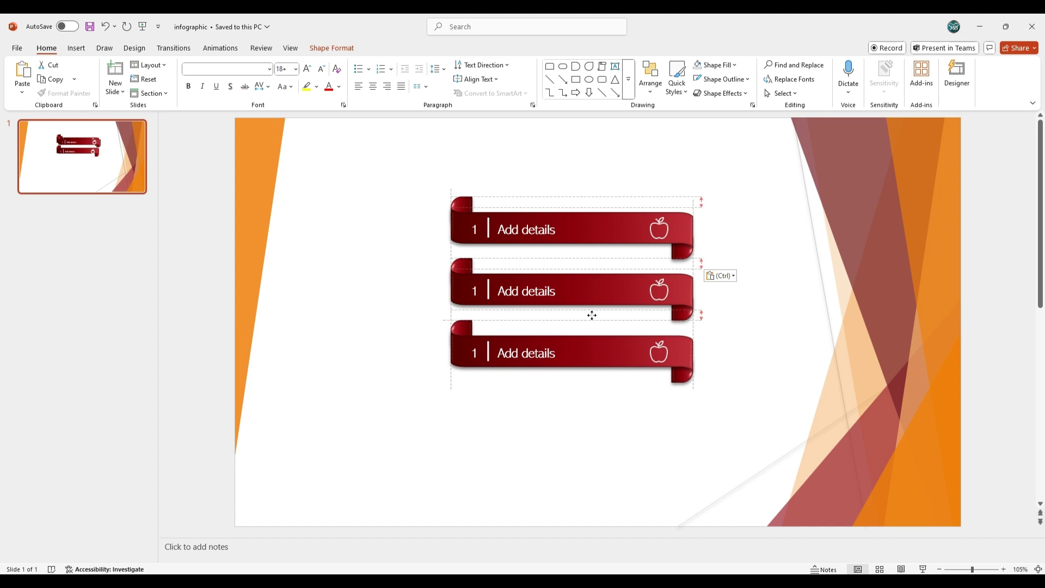
left_click(589, 315)
key("ctrl+d")
left_click_drag(597, 237, 597, 405)
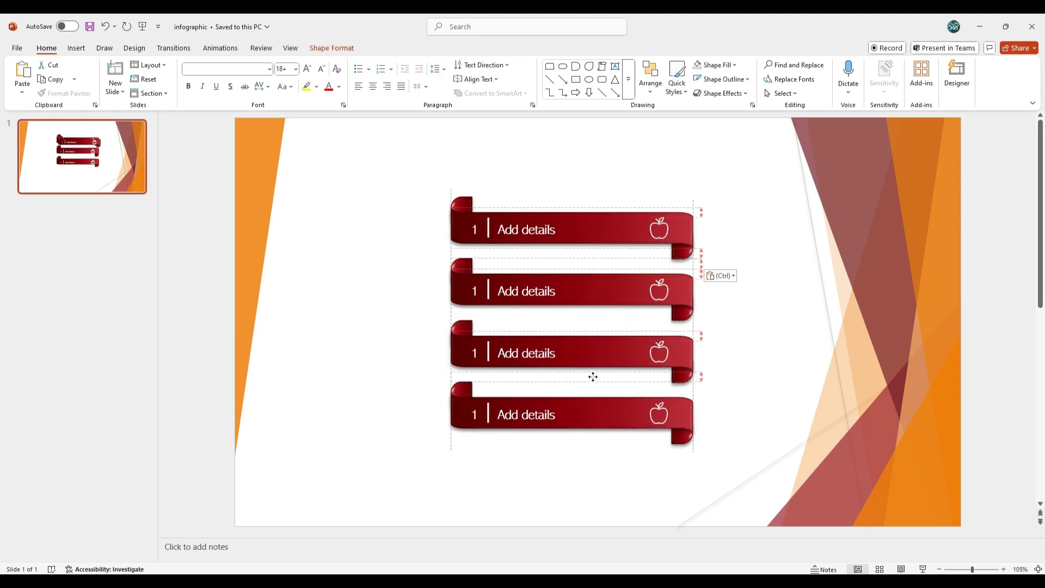
left_click(473, 294)
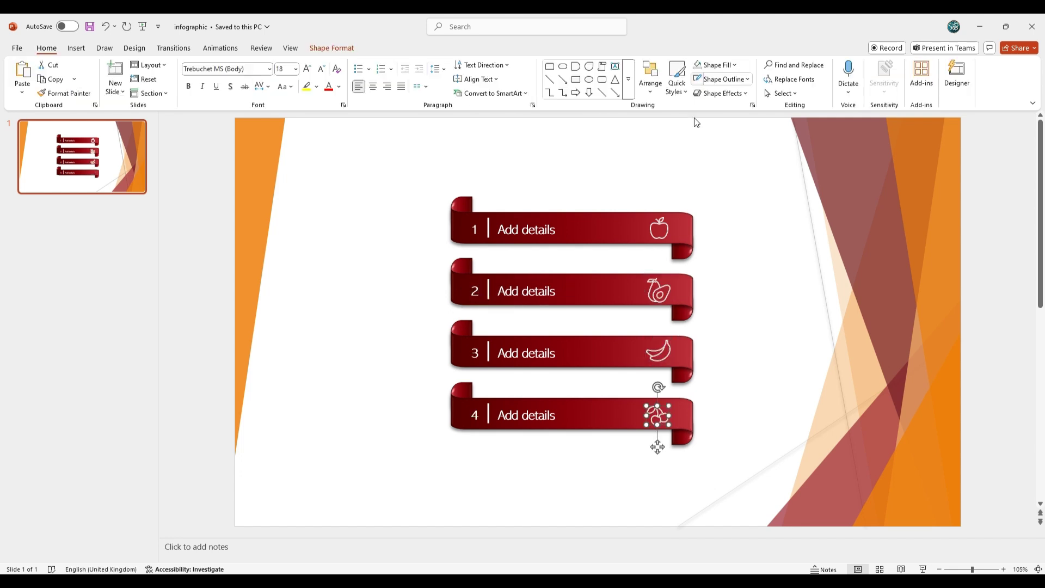
left_click(749, 356)
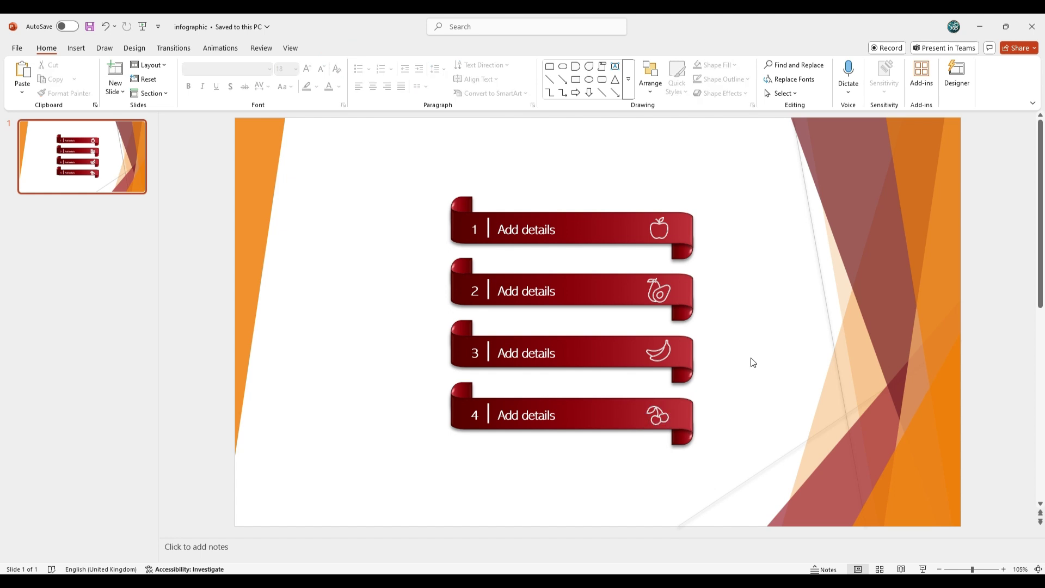
Group banner 1 with its apple icon
left_click_drag(427, 171, 721, 264)
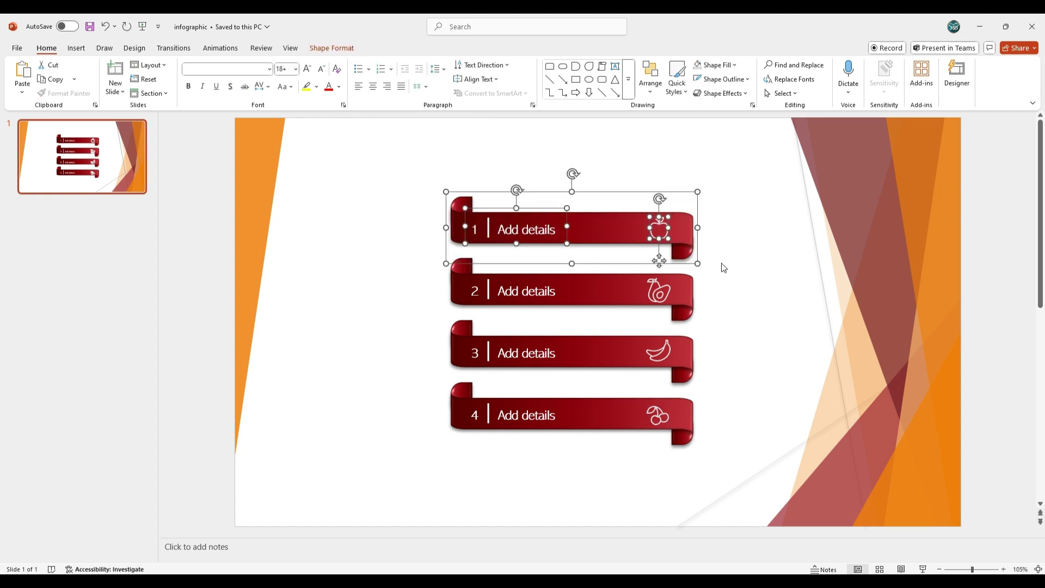
right_click(701, 231)
mouse_move(730, 321)
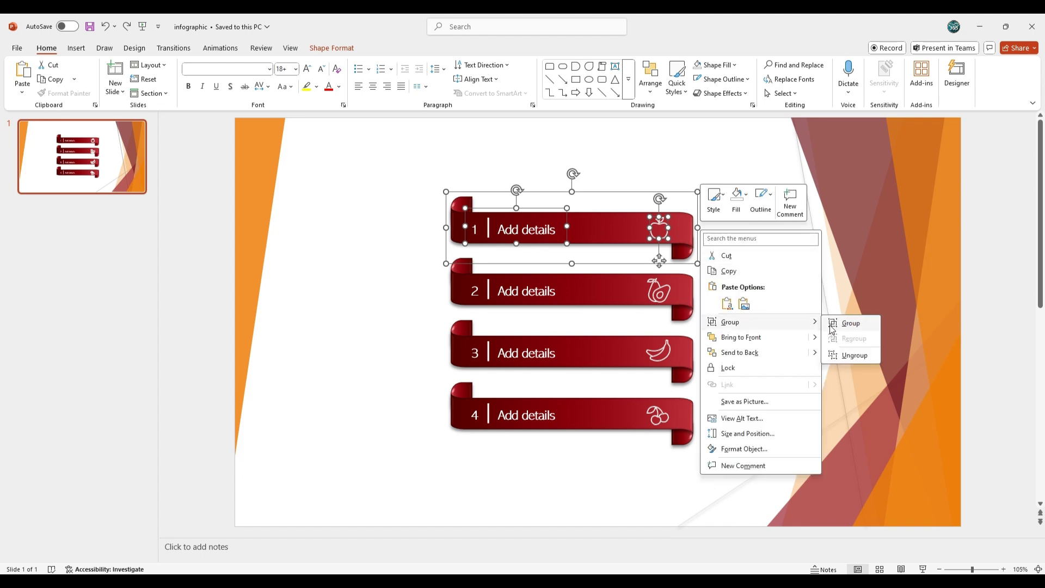
left_click(849, 322)
left_click(783, 325)
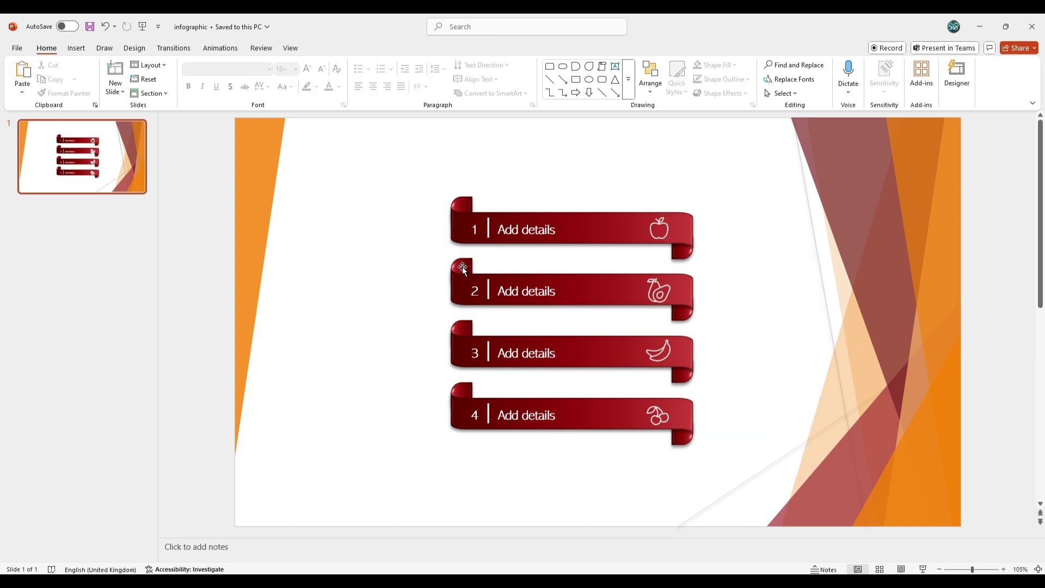
Apply the Intense Effect – Dark Green style to banner 2
left_click(581, 277)
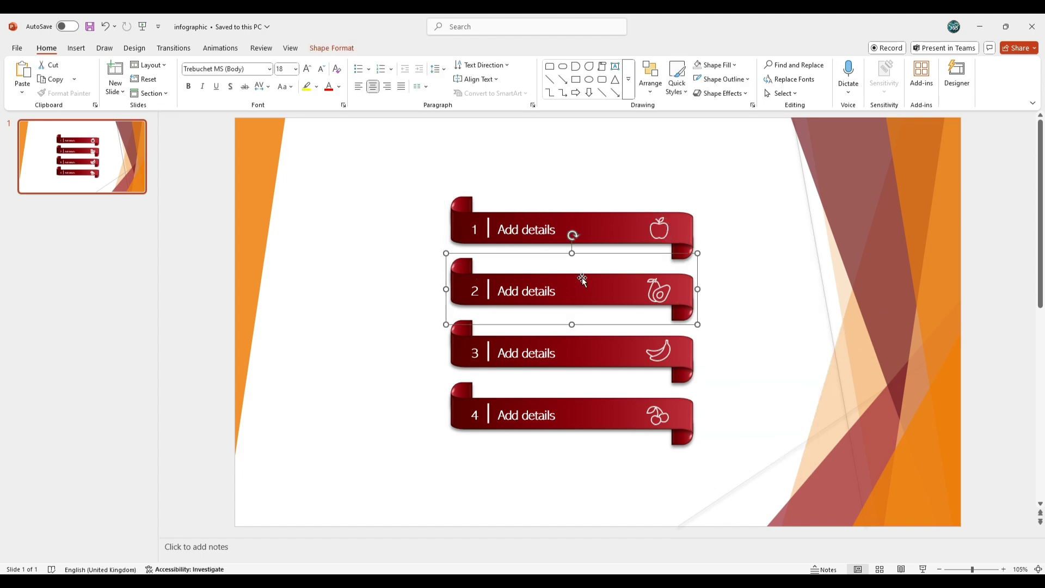
left_click(335, 47)
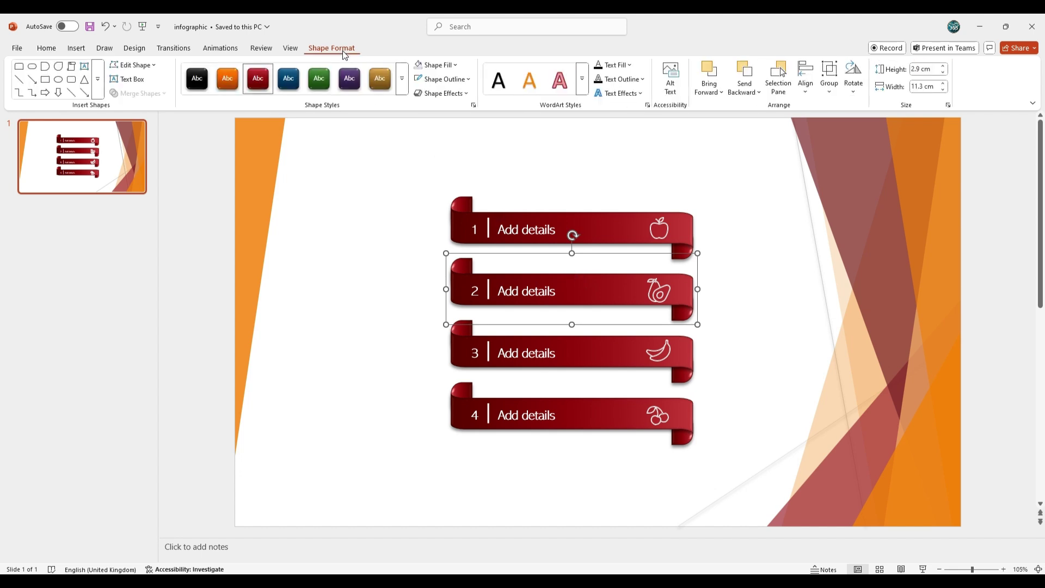
left_click(320, 78)
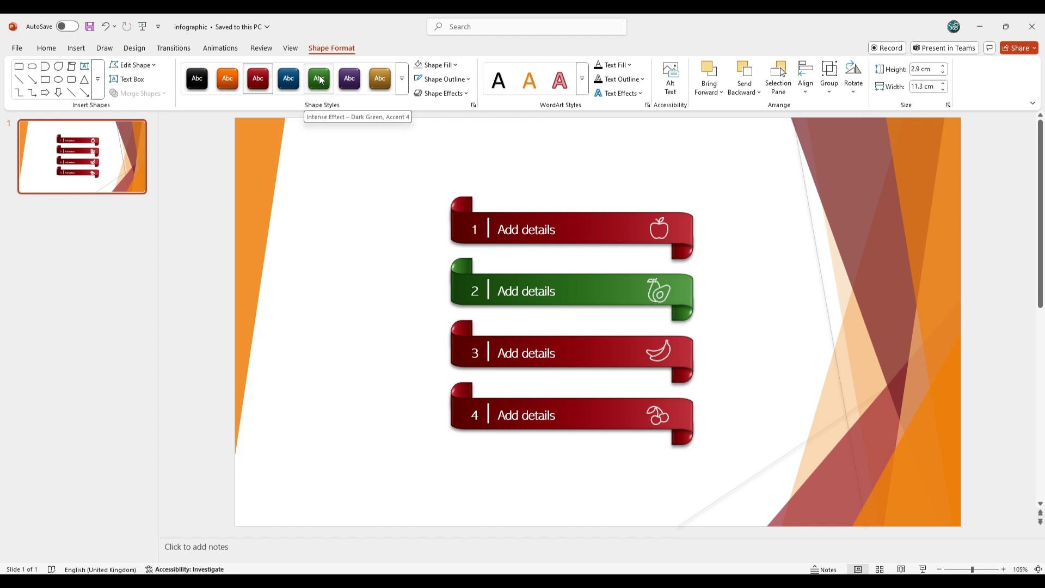
Group banner 2's ribbon parts and avocado icon into one object
left_click_drag(418, 245, 719, 327)
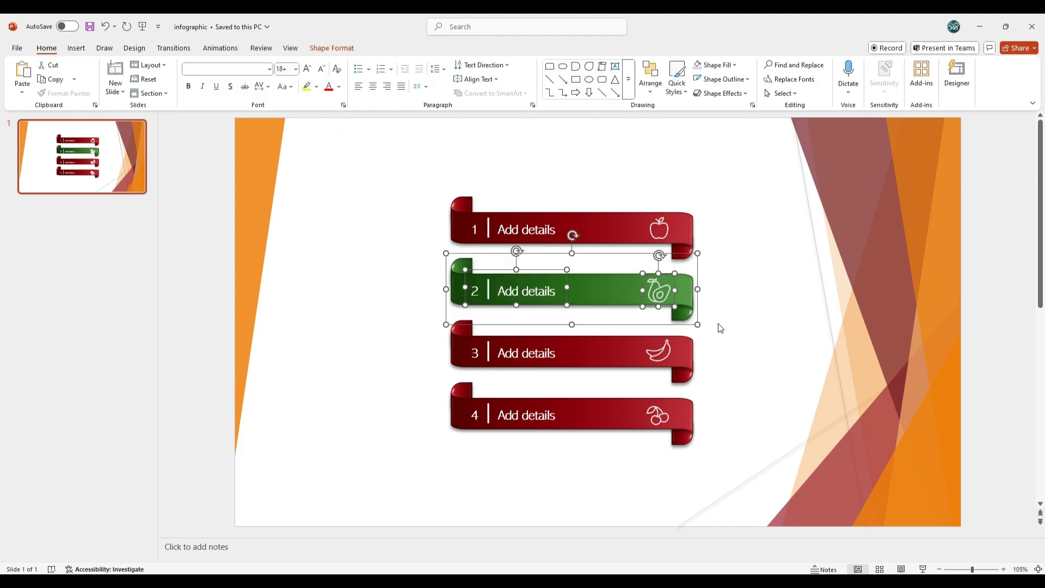
right_click(694, 302)
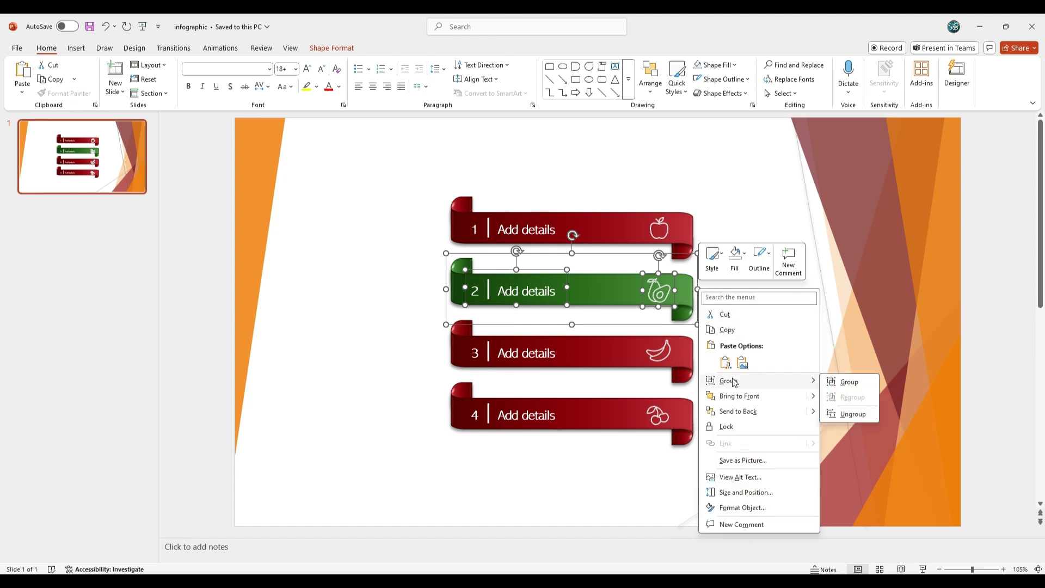
left_click(849, 382)
Make banner 3 glossy purple and group its parts into one object
left_click(624, 374)
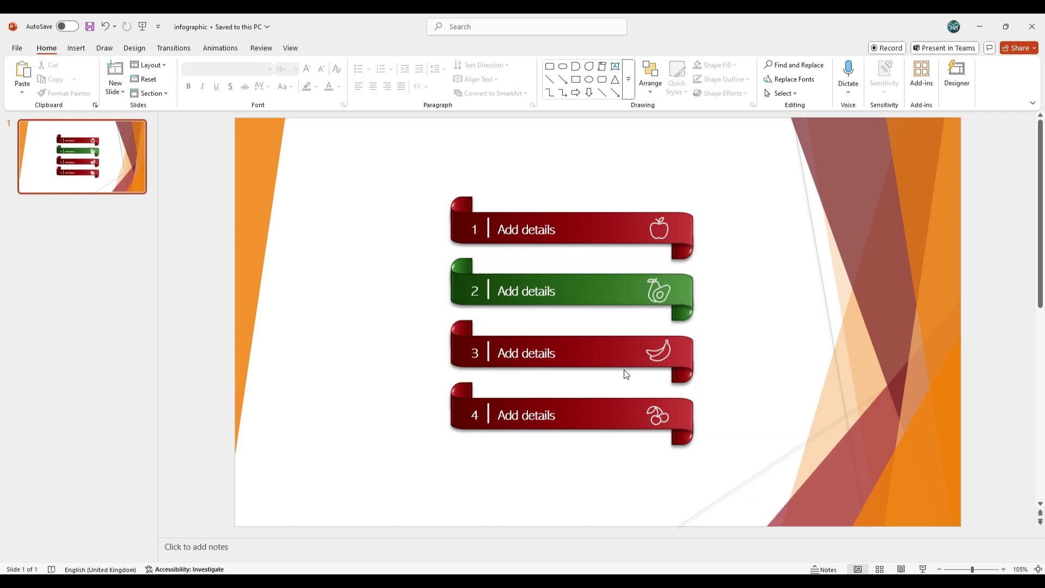
left_click(459, 341)
left_click(332, 48)
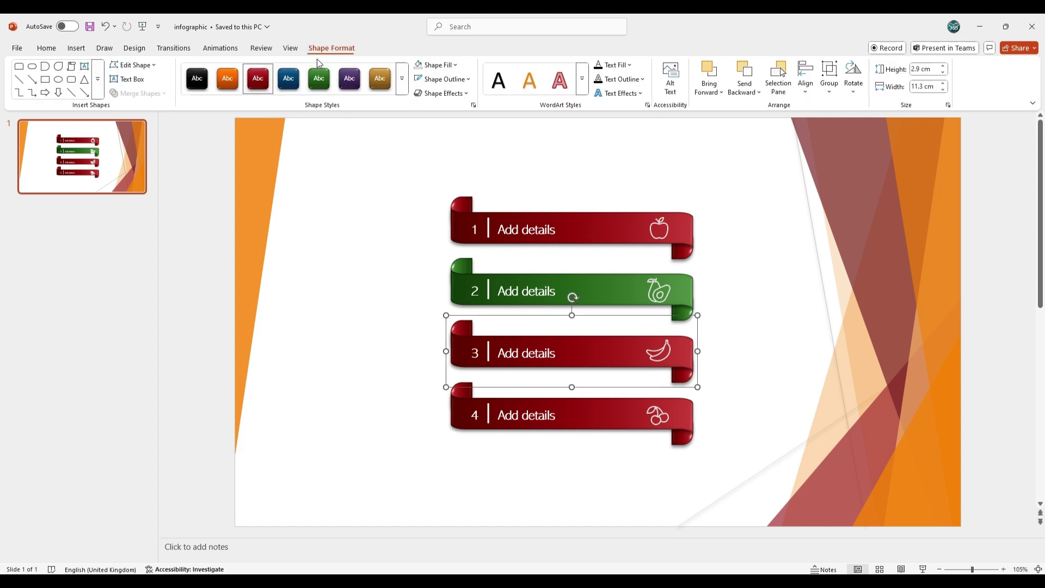
left_click(323, 79)
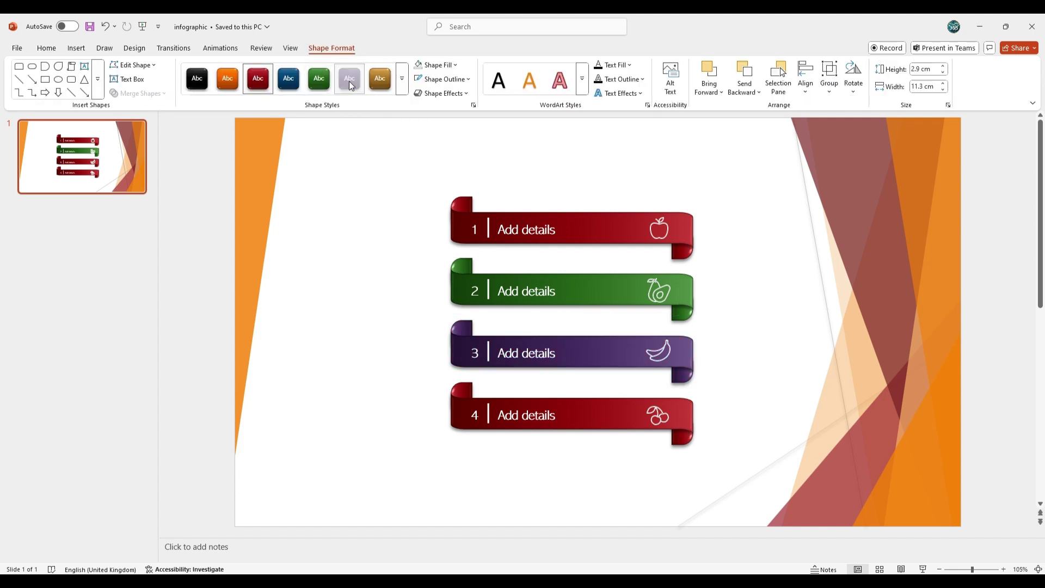
left_click(426, 315)
left_click_drag(418, 310, 731, 392)
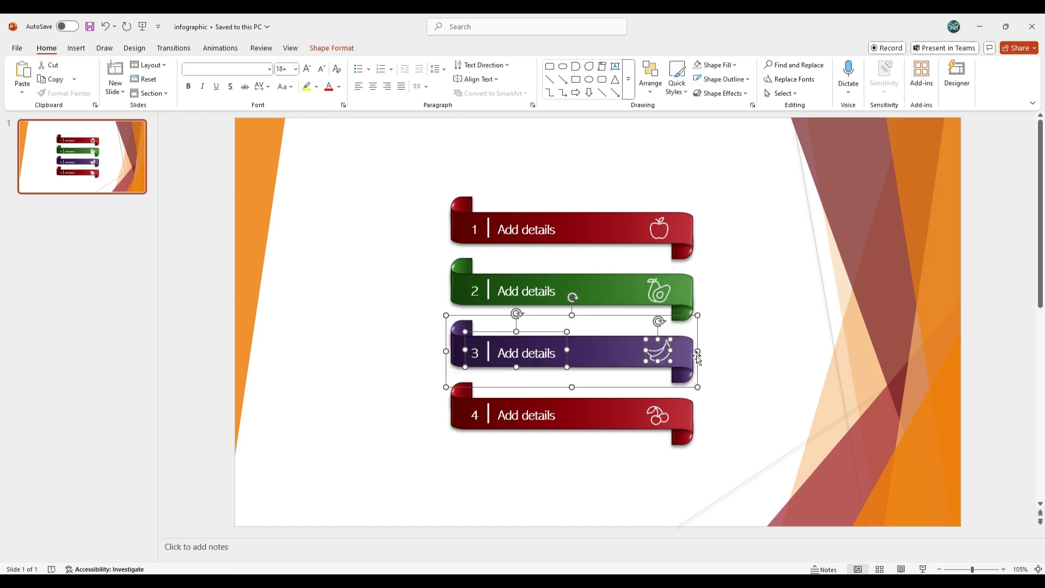
right_click(696, 358)
mouse_move(727, 200)
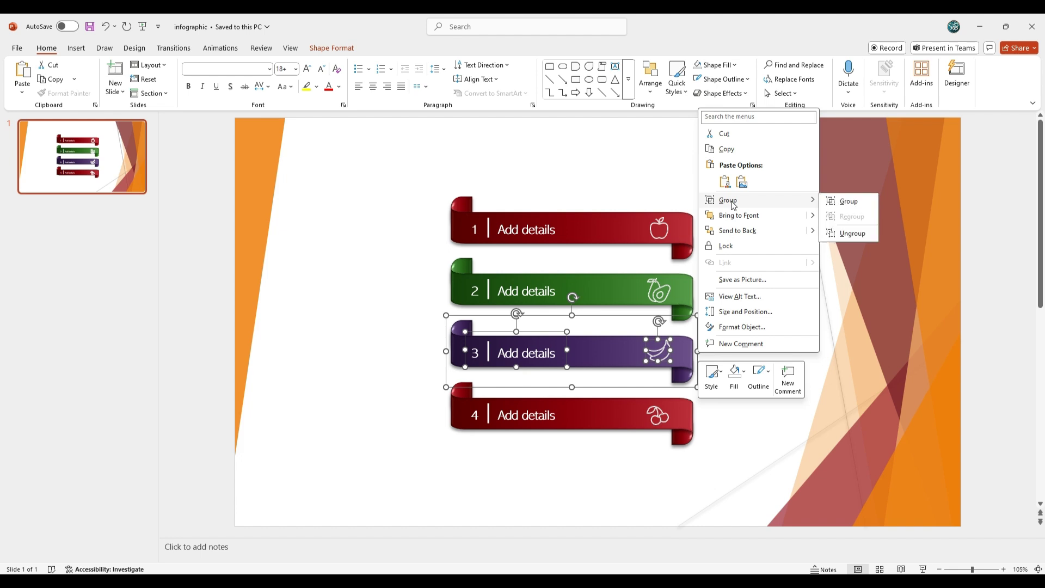
left_click(847, 202)
Apply the Intense Effect – Dark Blue style to banner 4 and marquee-select its pieces
left_click(769, 308)
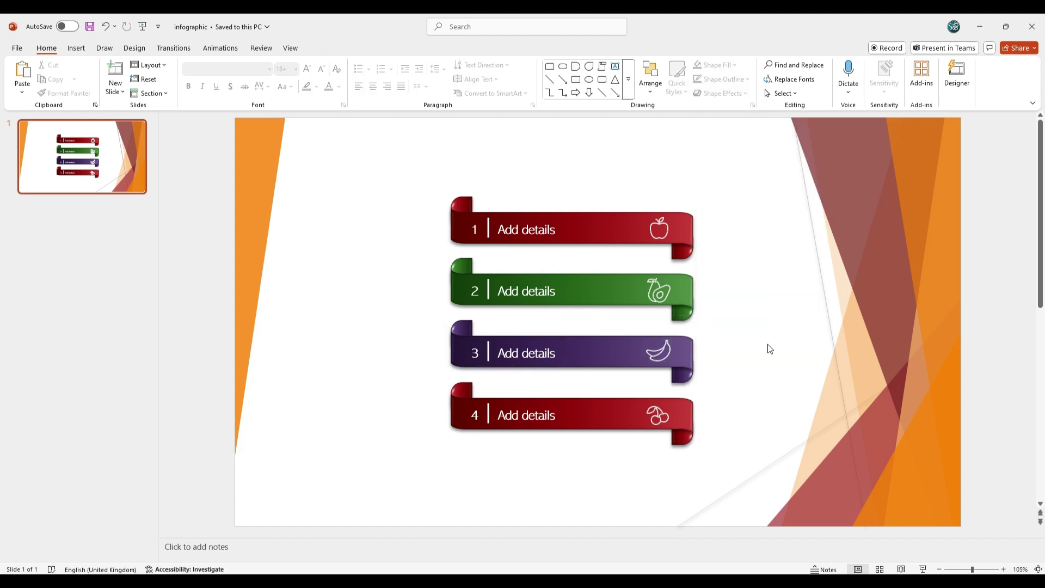
left_click(572, 400)
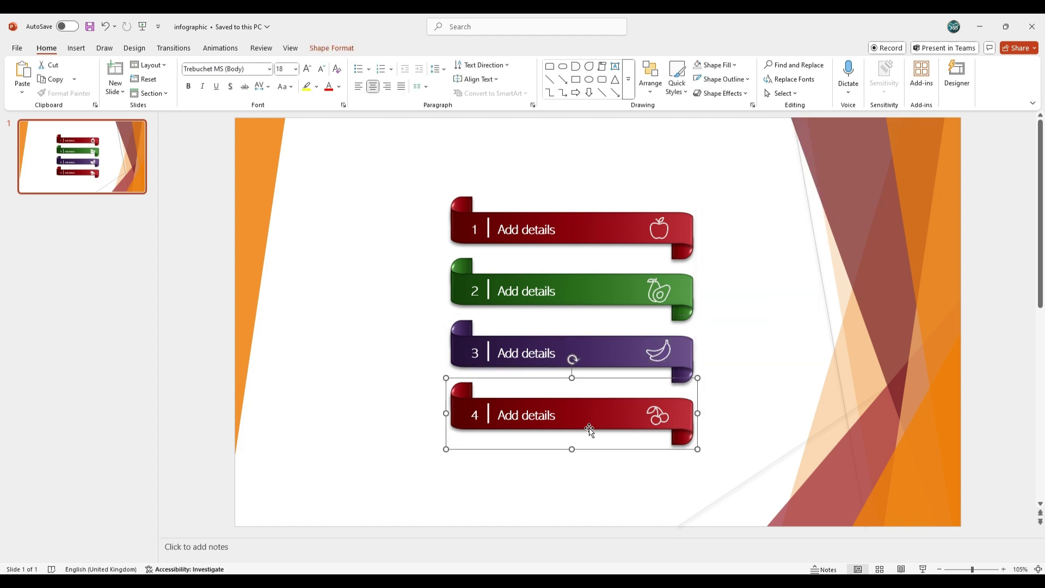
left_click(332, 48)
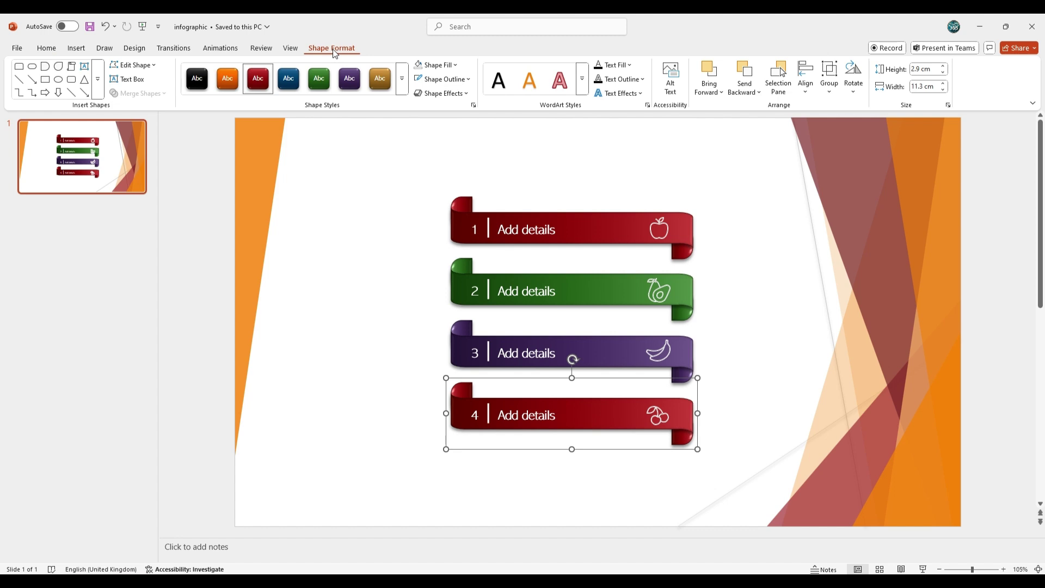
left_click(291, 79)
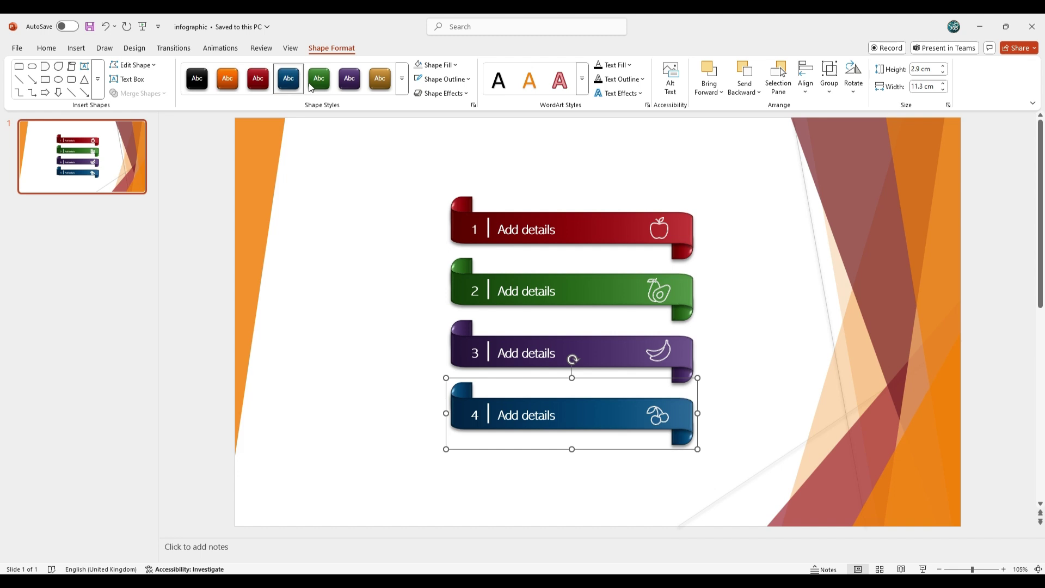
left_click(767, 333)
left_click_drag(418, 368, 737, 472)
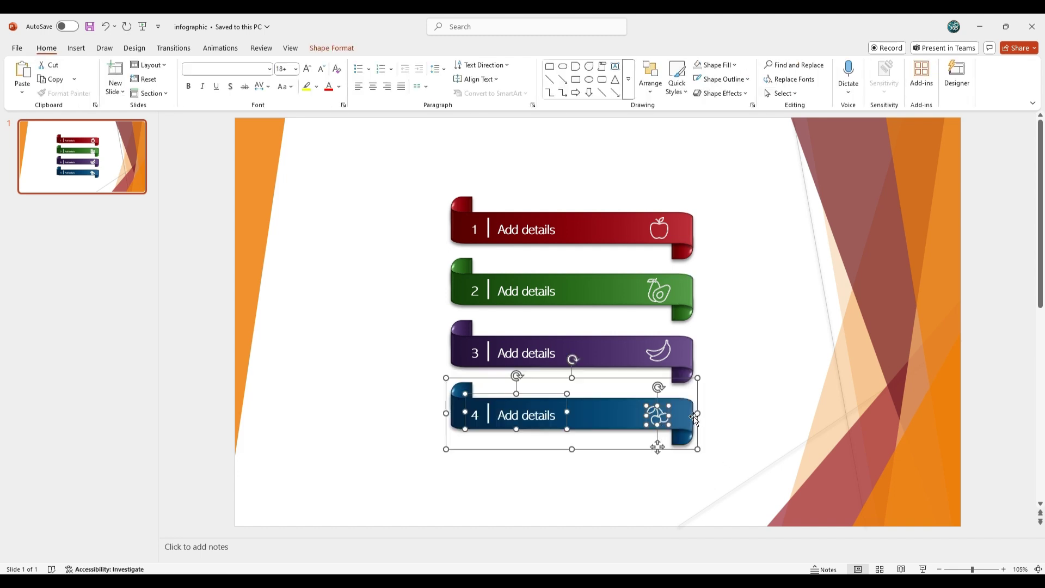
right_click(695, 418)
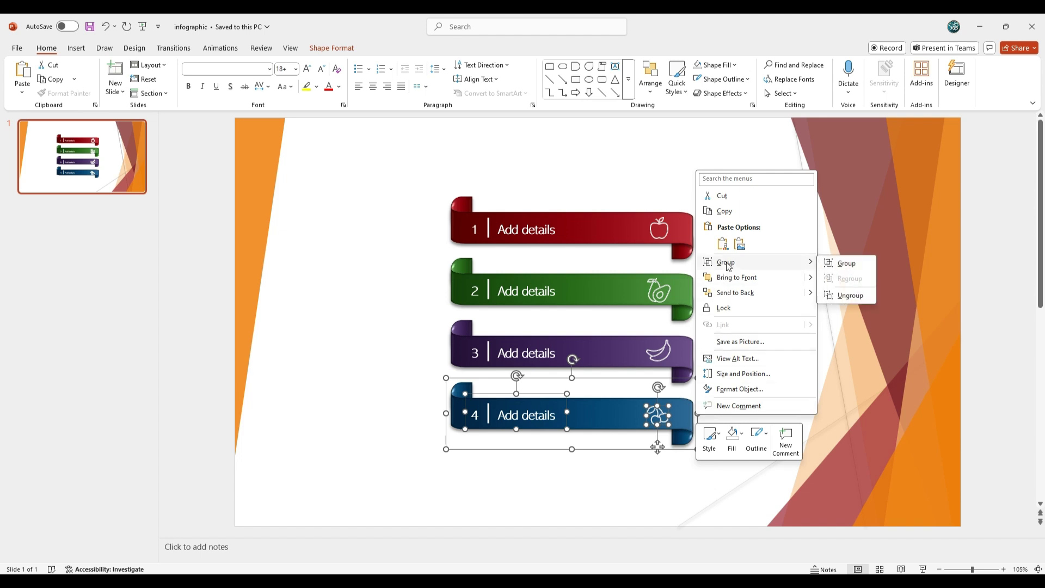
Group banner 4's pieces and draw a tall Round Same Side Corner Rectangle over the banners
left_click(836, 265)
left_click(772, 325)
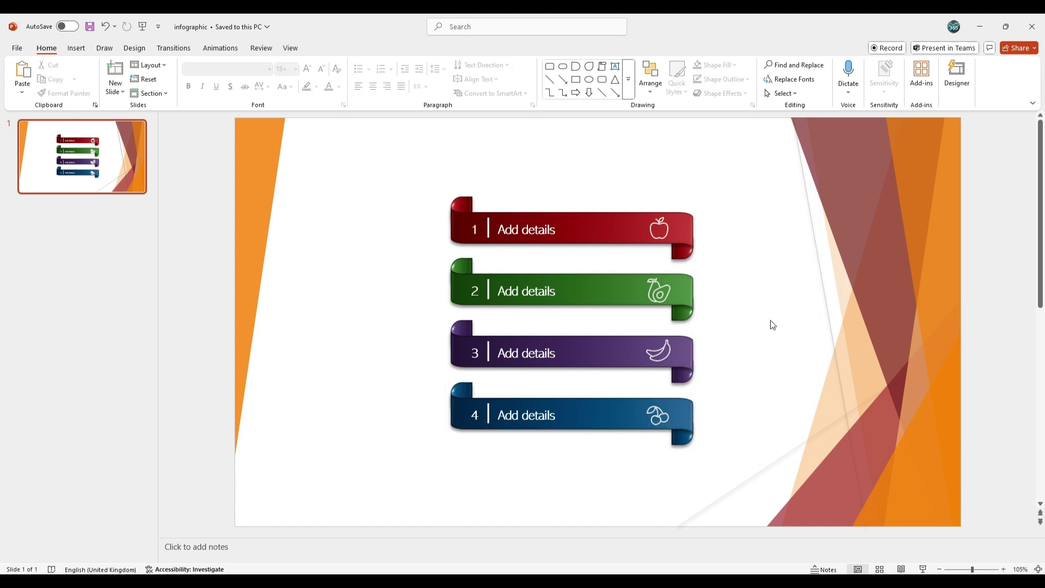
left_click(76, 47)
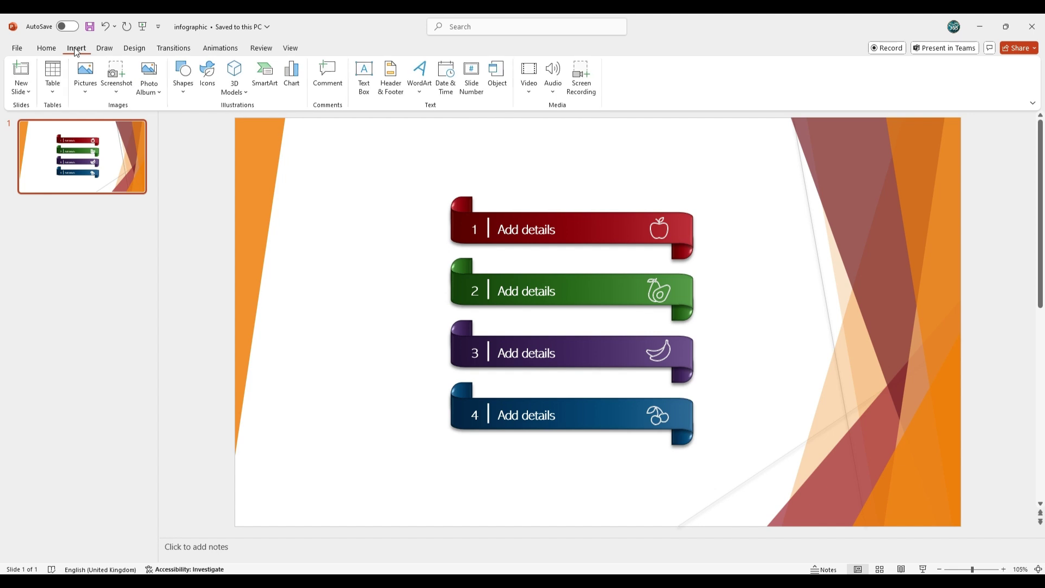
left_click(183, 82)
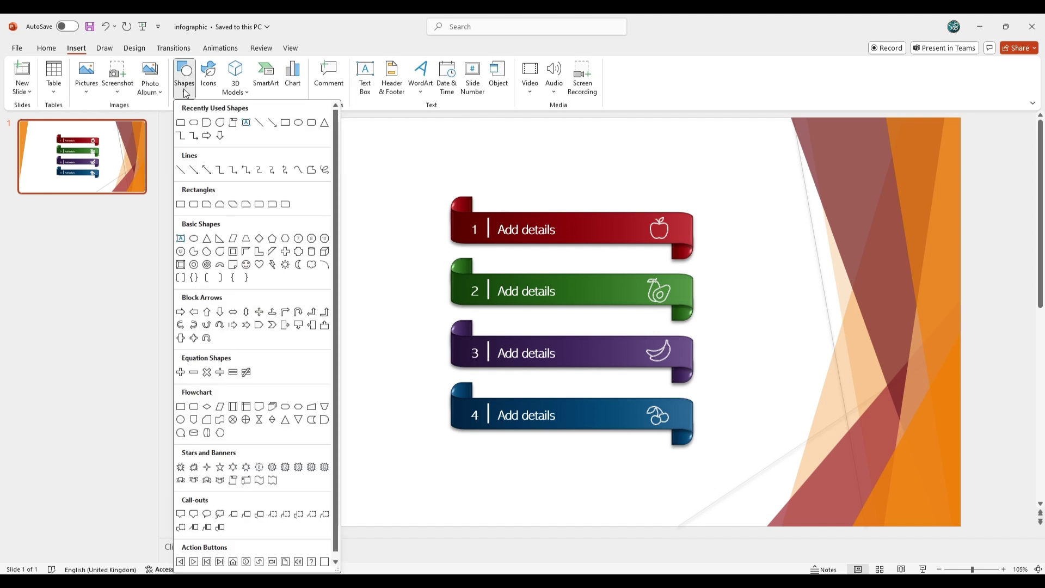
left_click(271, 205)
left_click_drag(479, 182, 671, 474)
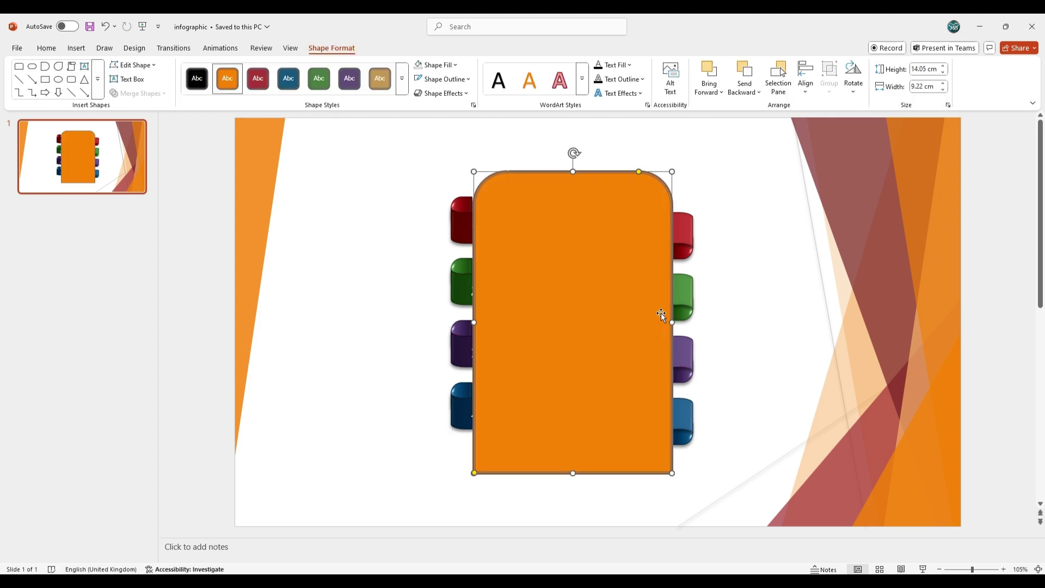
Send the card to the back, fill it white, and raise its top above banner 1
right_click(674, 325)
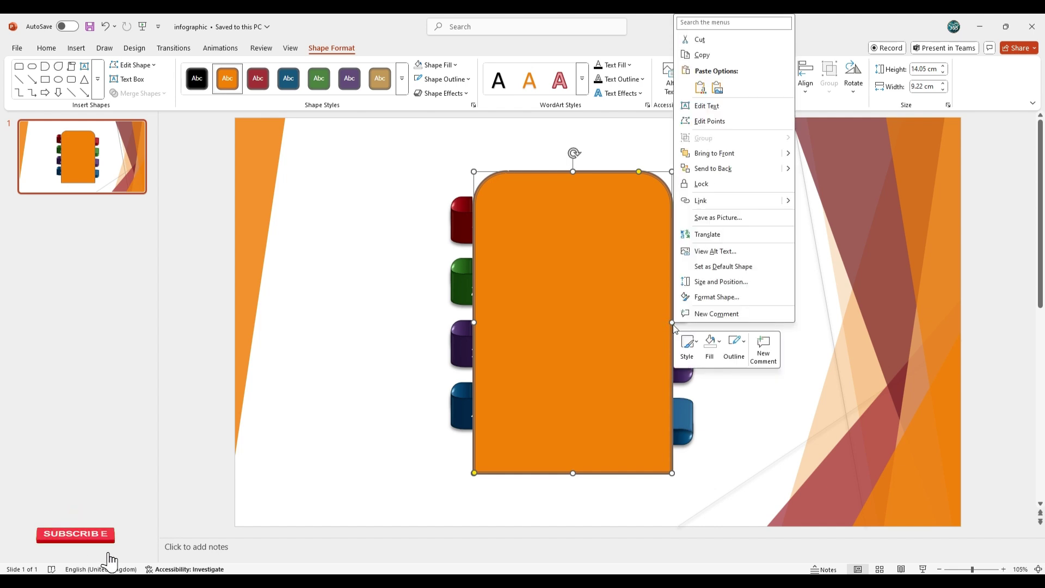
left_click(714, 168)
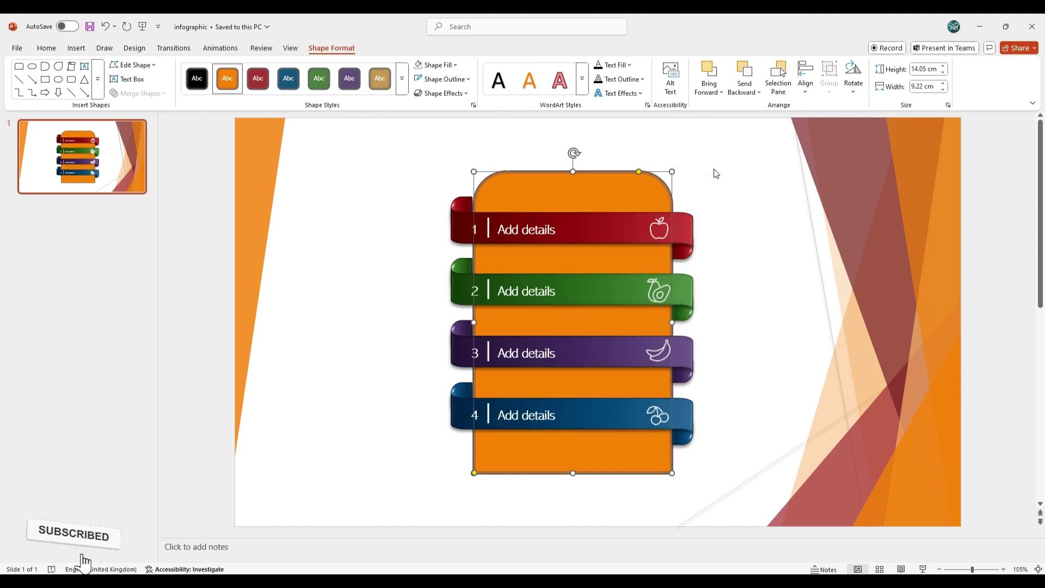
left_click(455, 64)
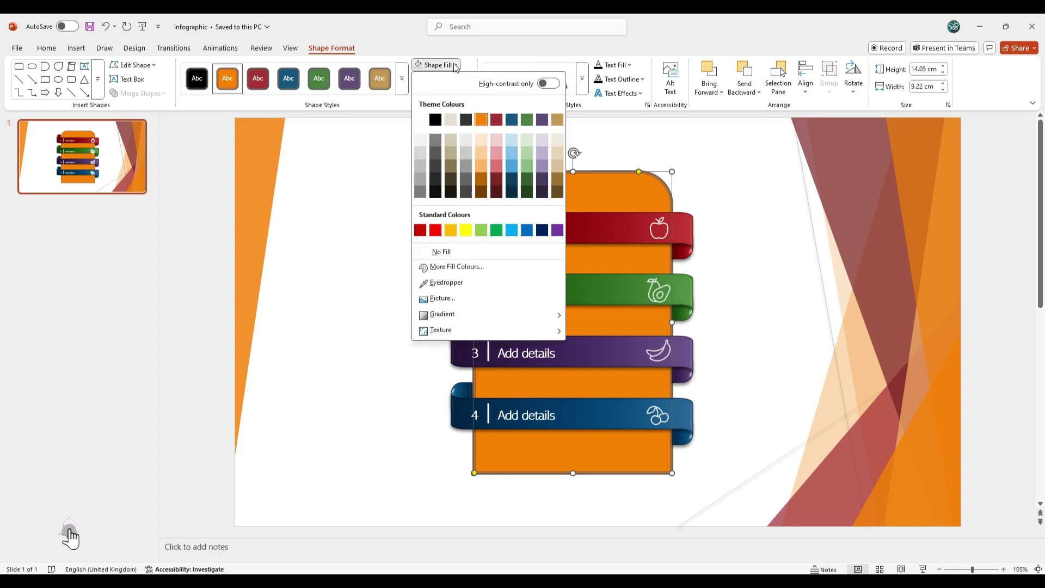
left_click(435, 121)
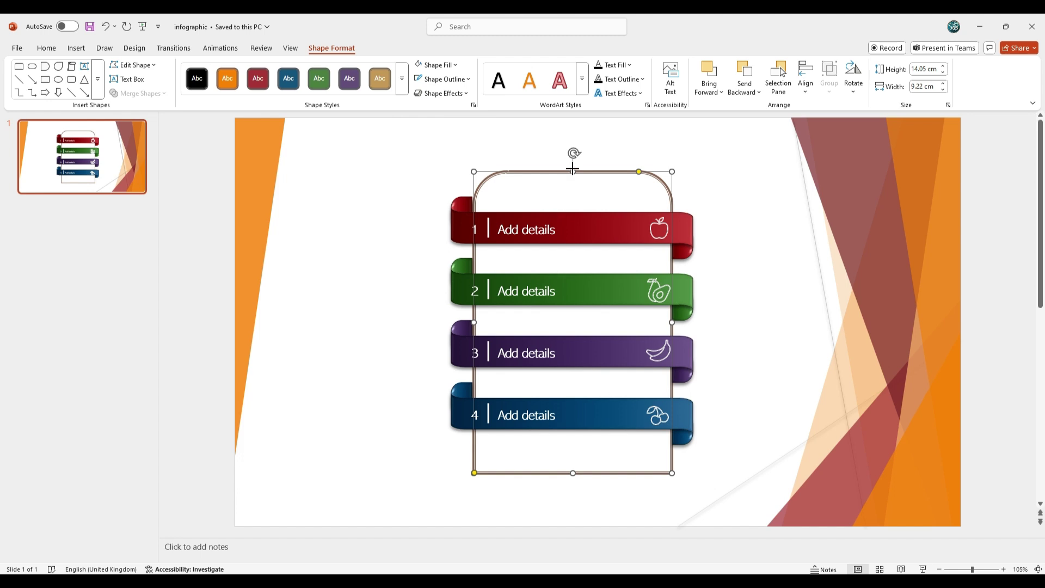
mouse_move(575, 170)
left_mouse_down()
mouse_move(574, 160)
mouse_move(560, 173)
left_mouse_up()
Paste the TITLE text box onto the card and give it a gradient WordArt style
left_click(789, 334)
key("ctrl+v")
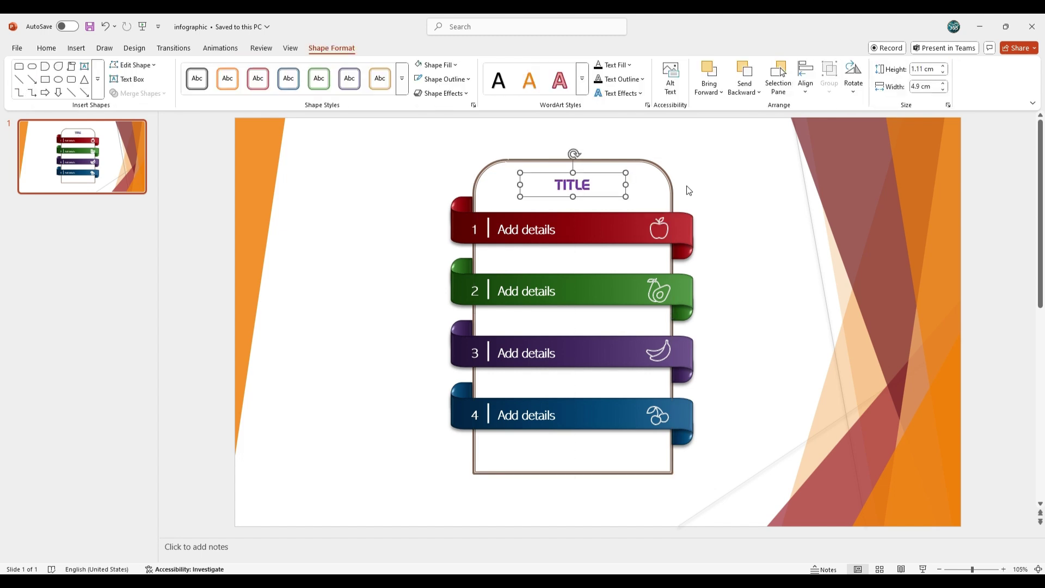
left_click(582, 84)
left_click(533, 111)
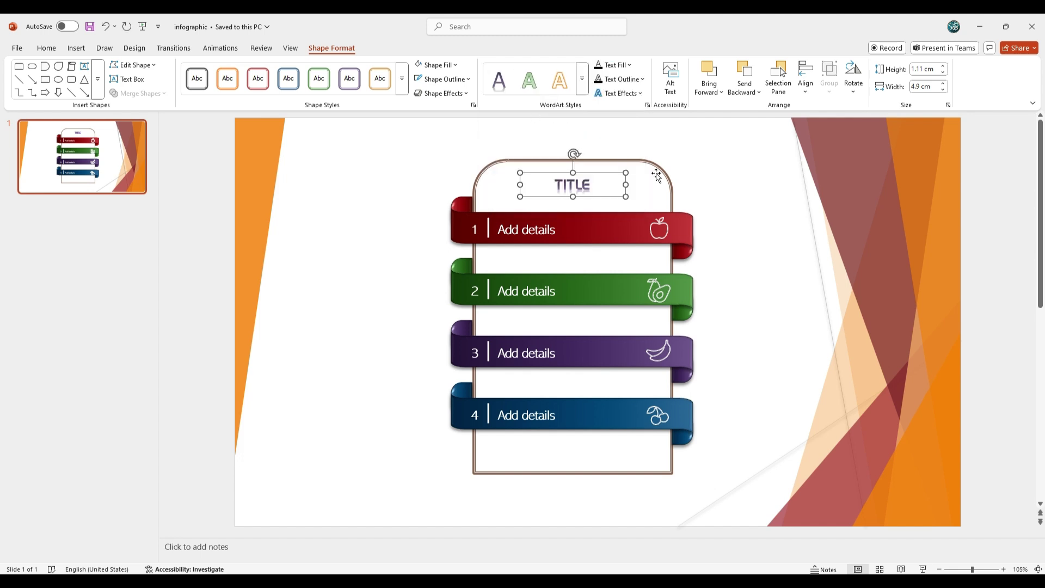
left_click(752, 204)
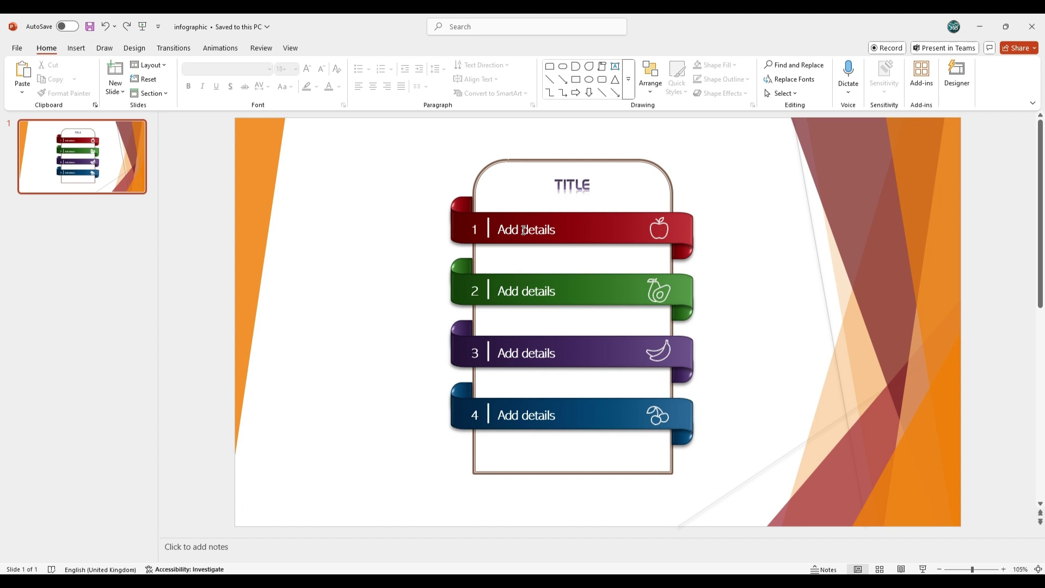
Select everything on the slide except the card and the TITLE text
key("ctrl+a")
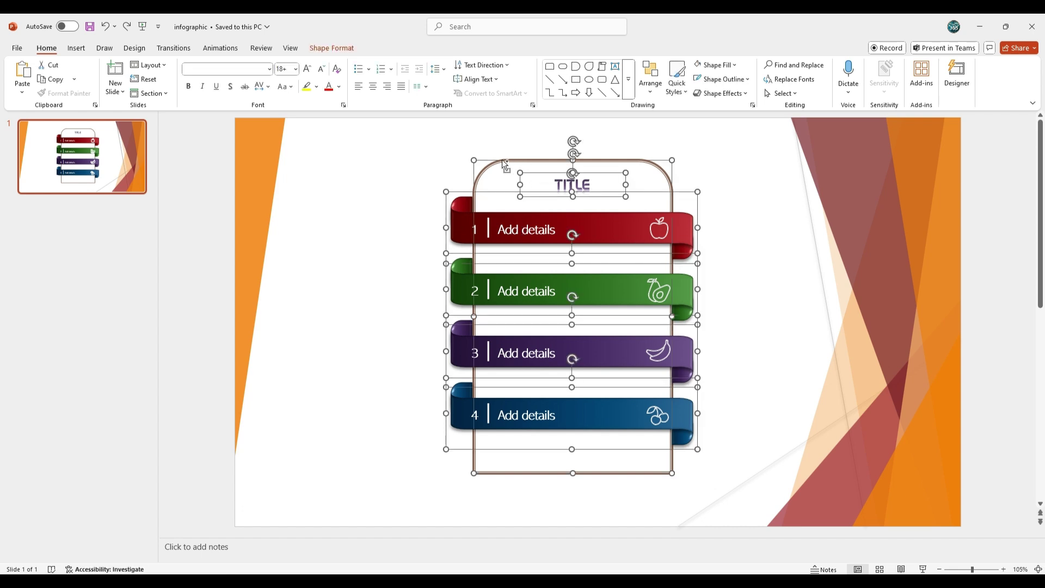
left_click(500, 163, "shift")
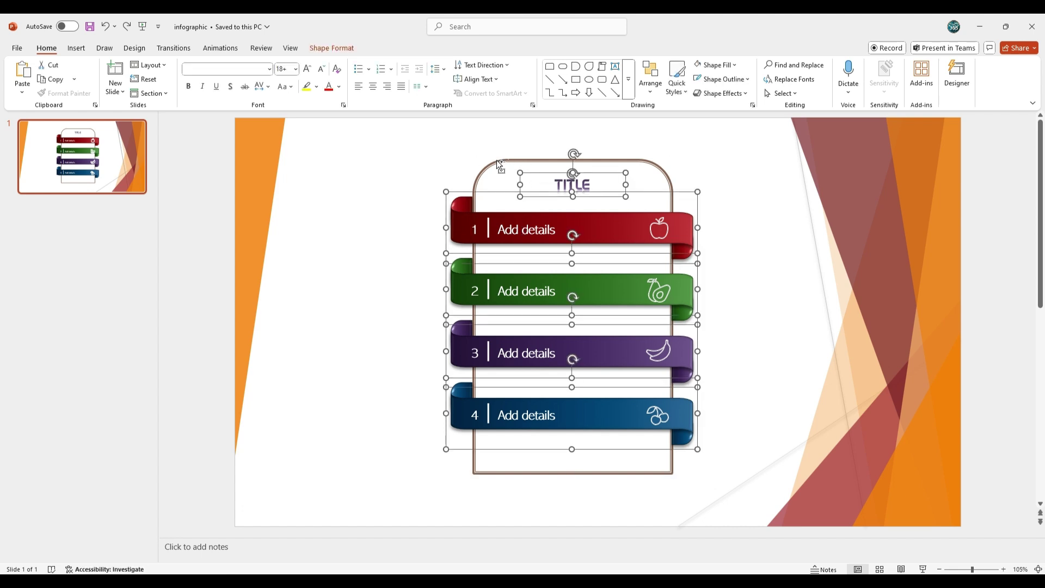
left_click(532, 177, "shift")
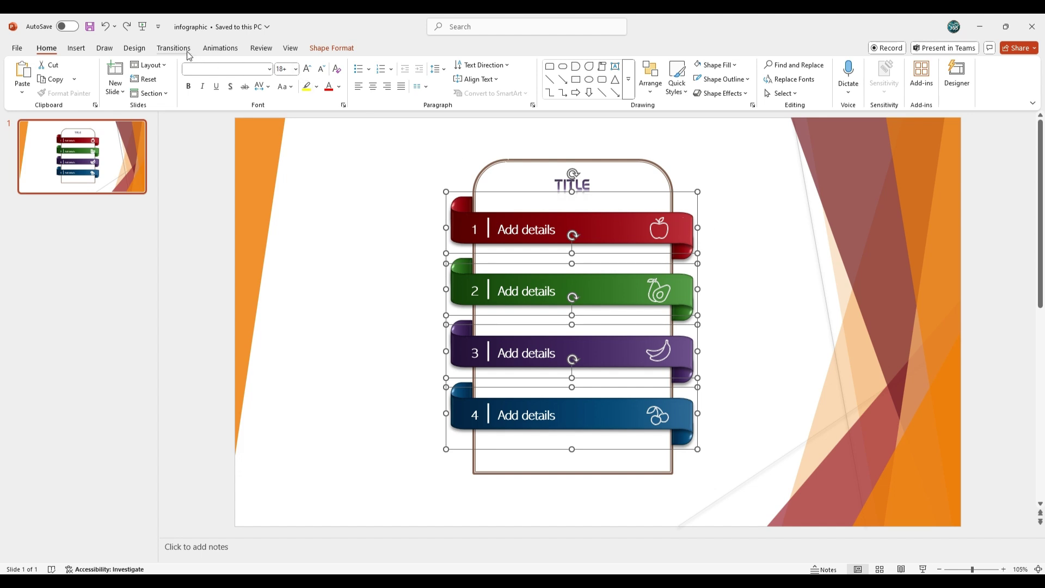
Give the four banners a Fly In entrance lasting 2.50 s with a 0.75 s delay
left_click(221, 48)
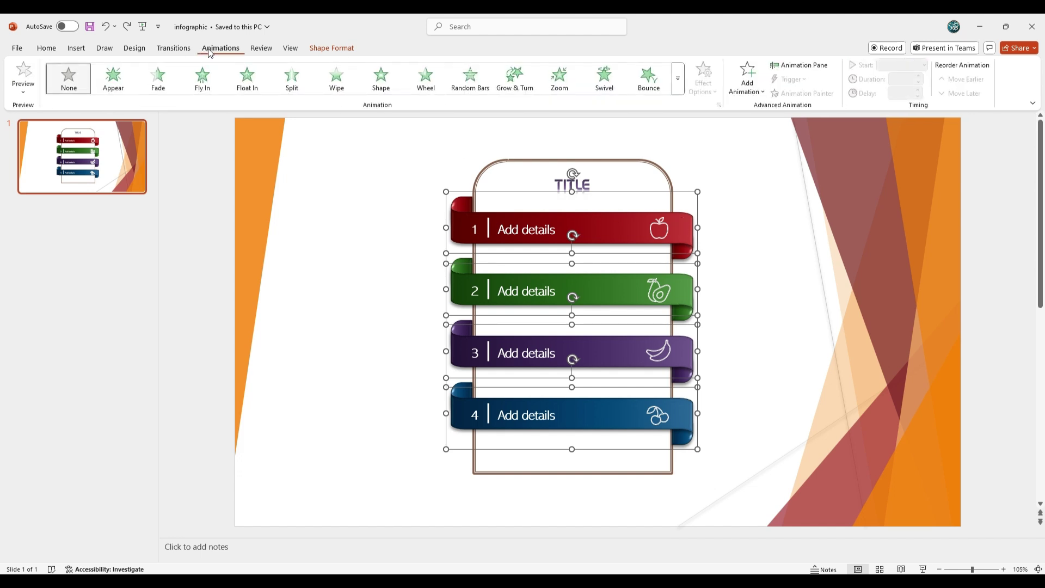
left_click(202, 78)
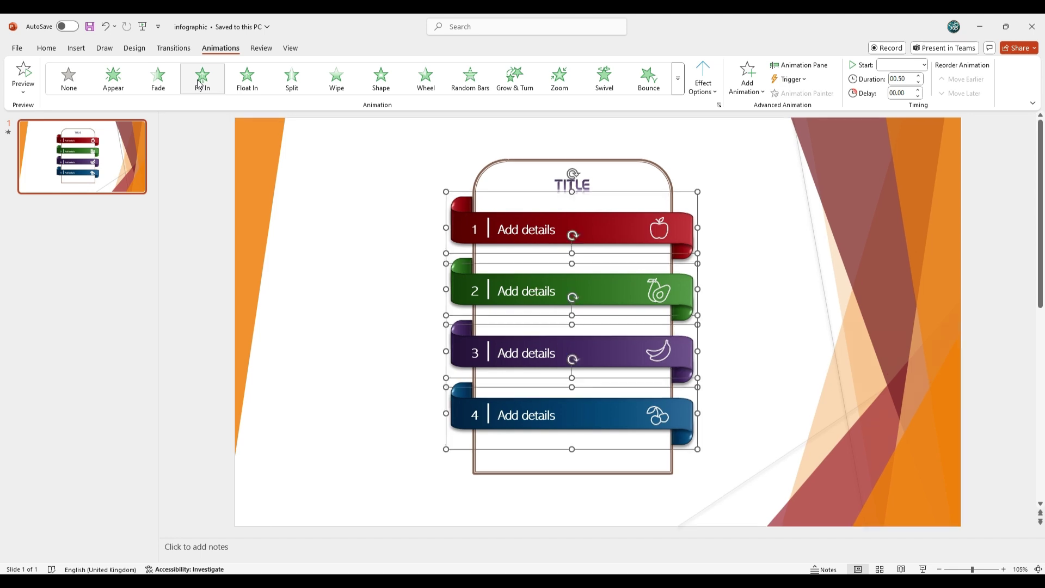
type("02.50")
left_click(910, 94)
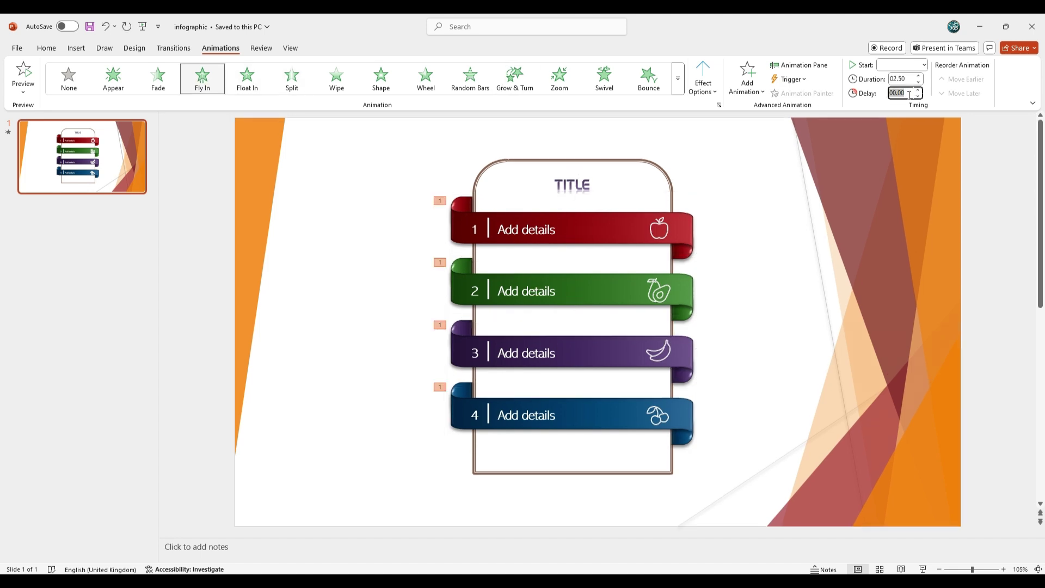
type("00.75")
Give the Group 50 Fly In animation a 1.98-second bounce end in Effect Options
left_click(804, 66)
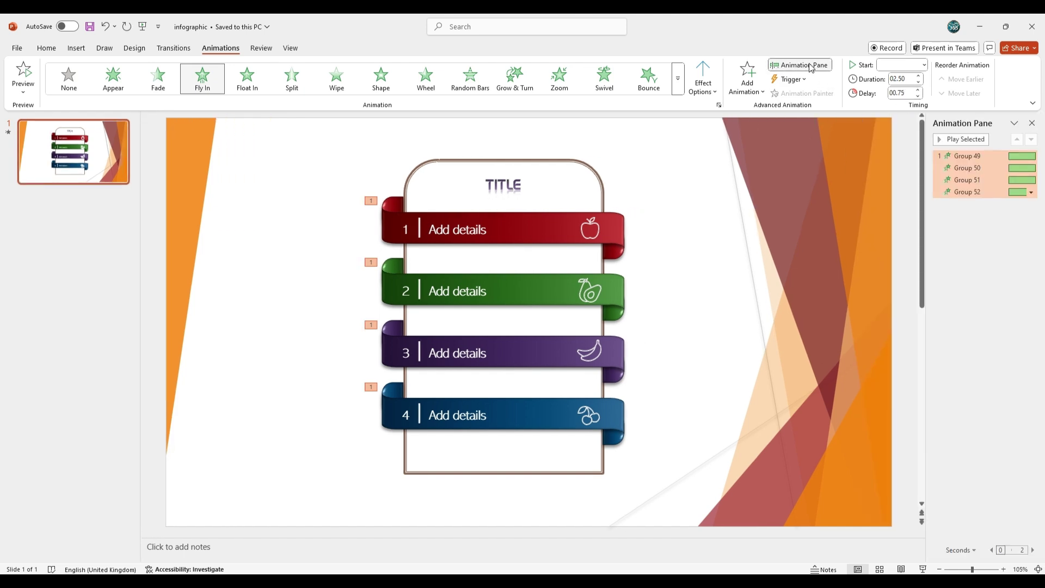
right_click(963, 170)
left_click(977, 218)
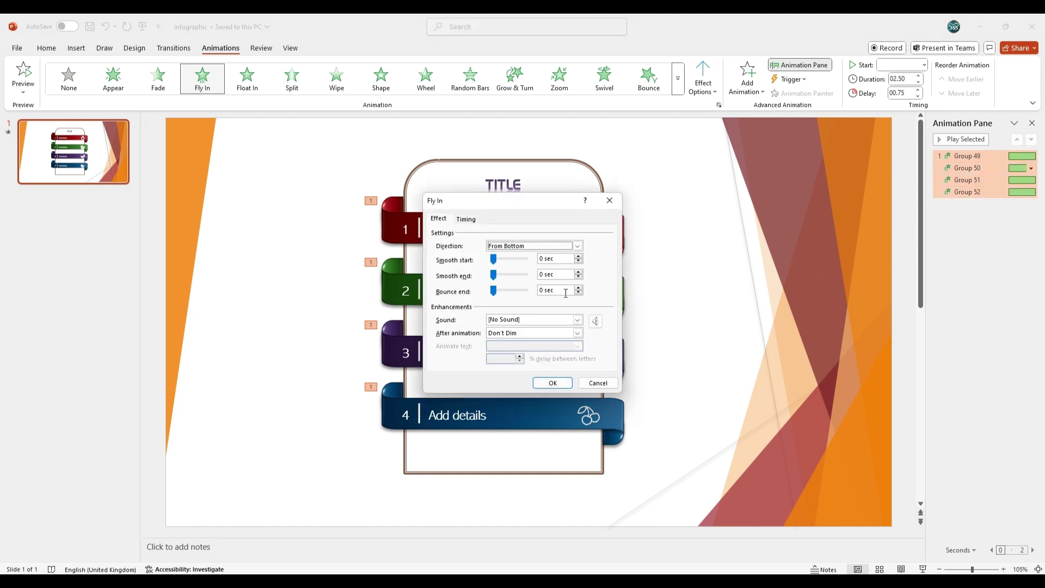
left_click(546, 291)
type("1.98")
left_click(551, 383)
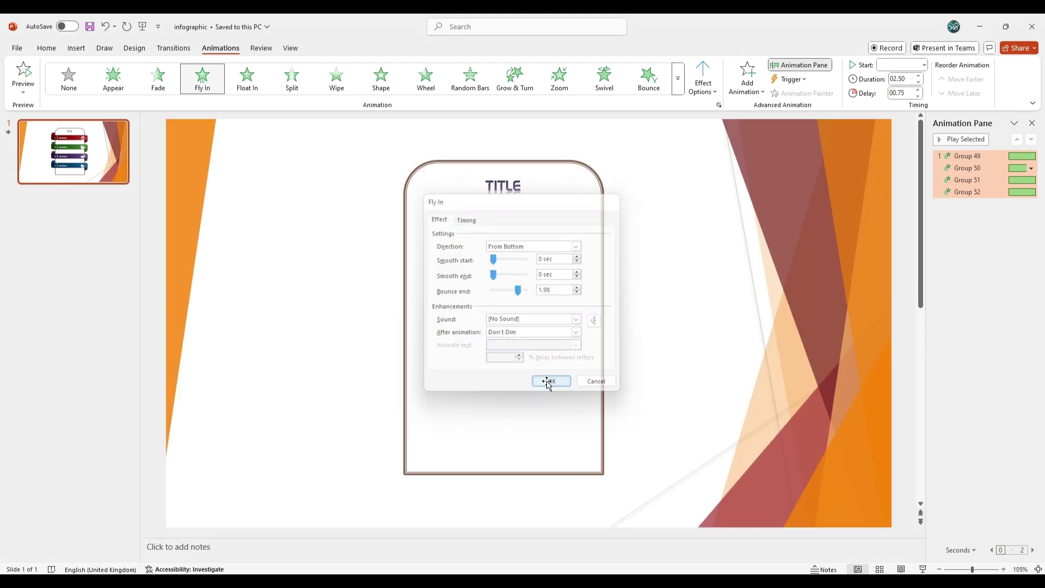